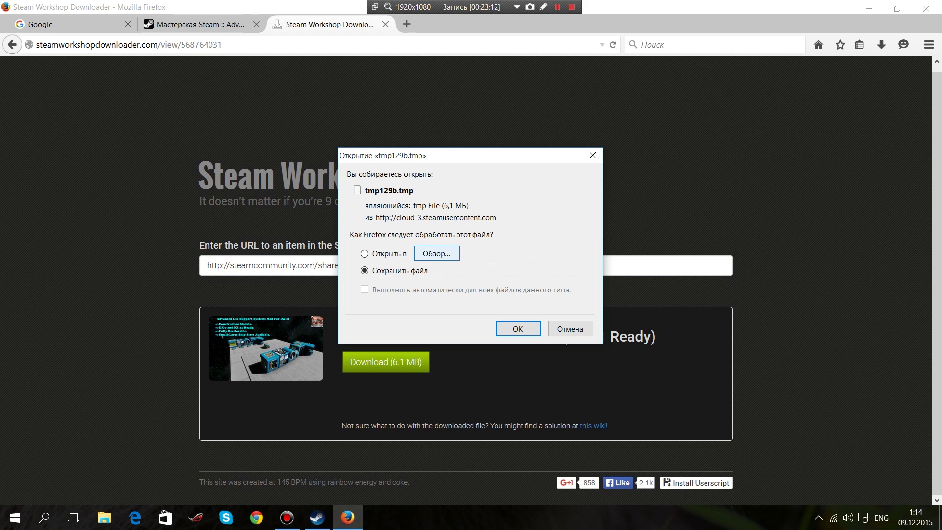
pyautogui.click(436, 253)
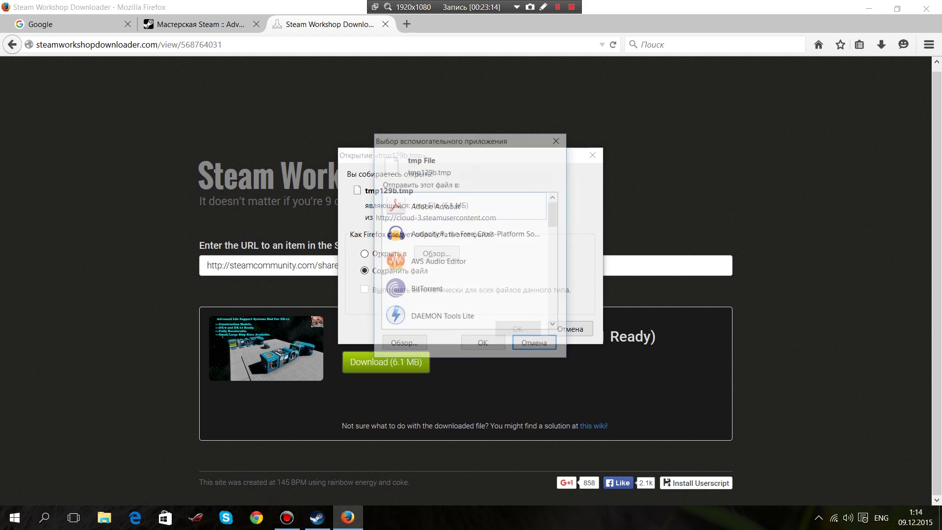
pyautogui.press('Escape')
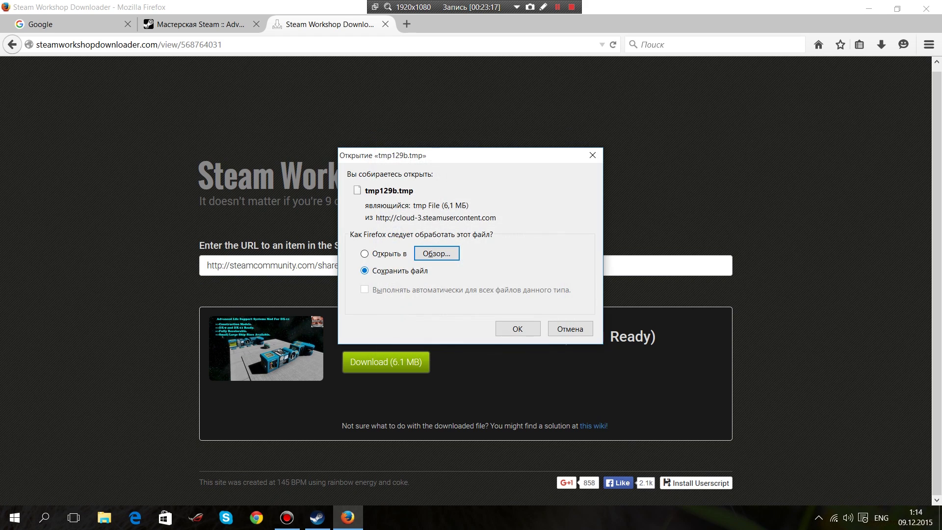
pyautogui.press('Tab')
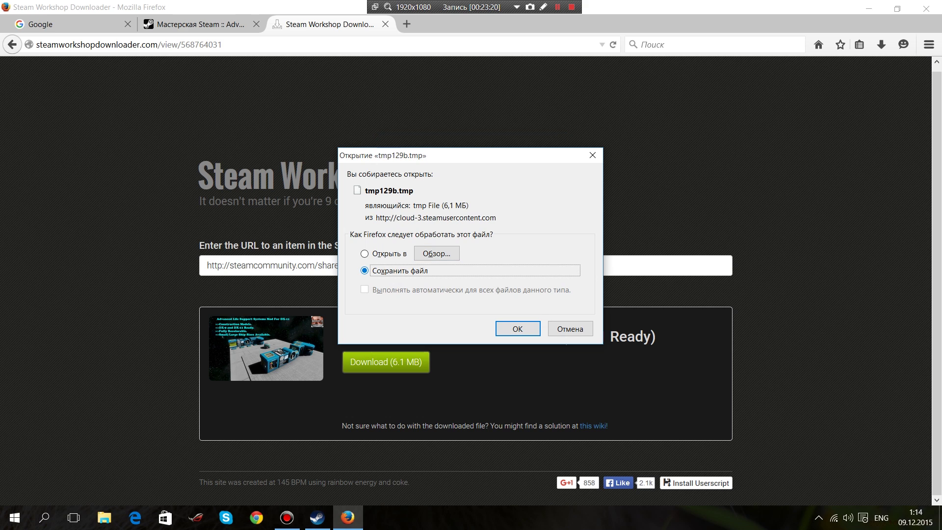
pyautogui.click(437, 253)
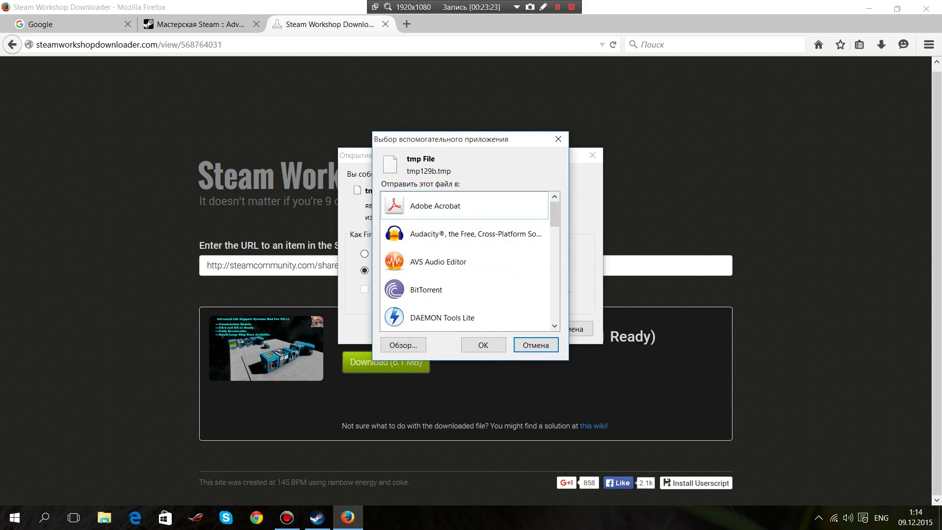
pyautogui.scroll(-5, 466, 260)
pyautogui.scroll(10, 470, 260)
pyautogui.click(404, 345)
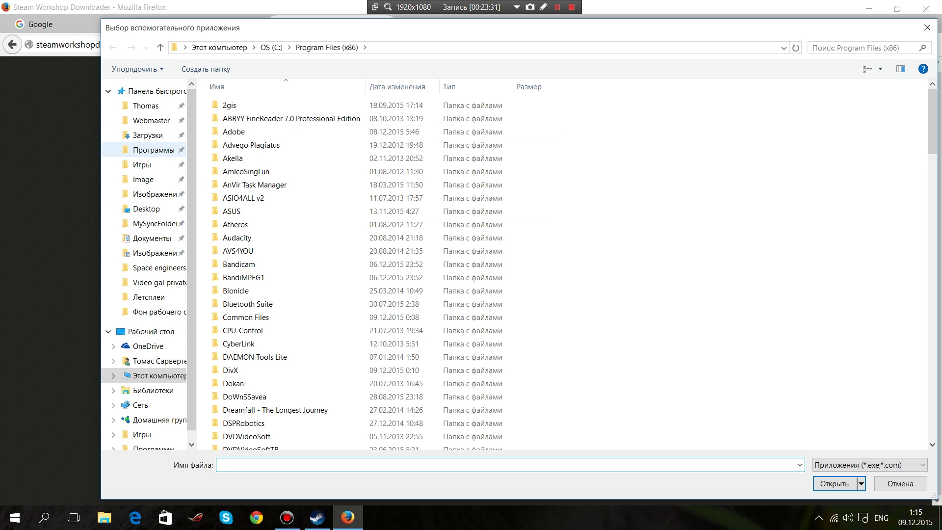
pyautogui.click(151, 332)
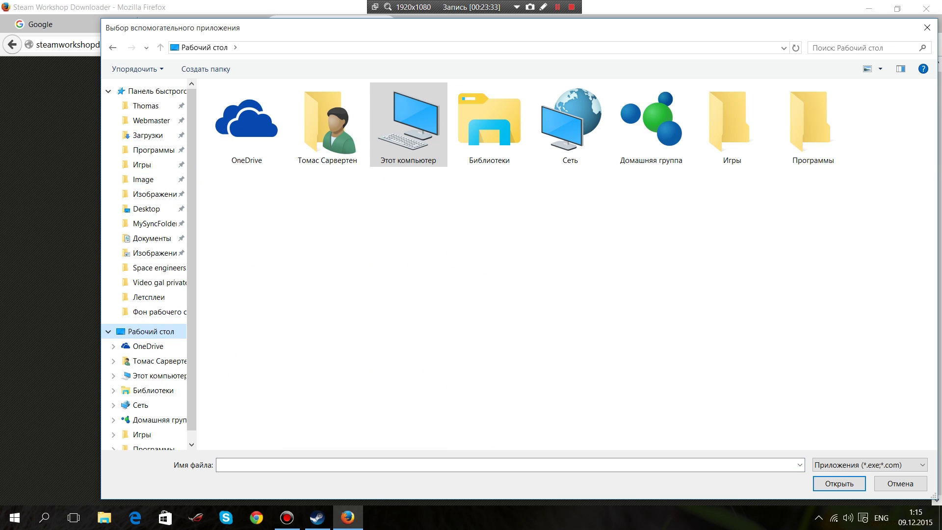
pyautogui.press('Escape')
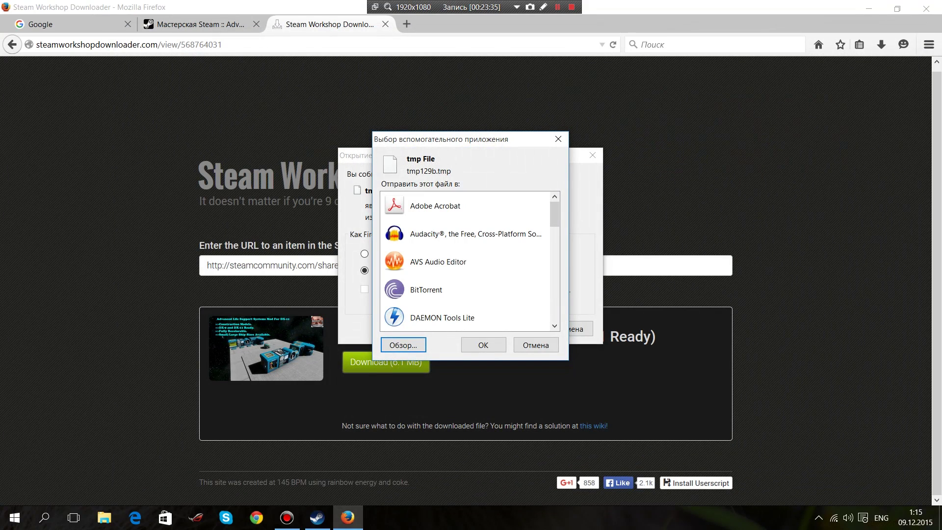
pyautogui.click(535, 345)
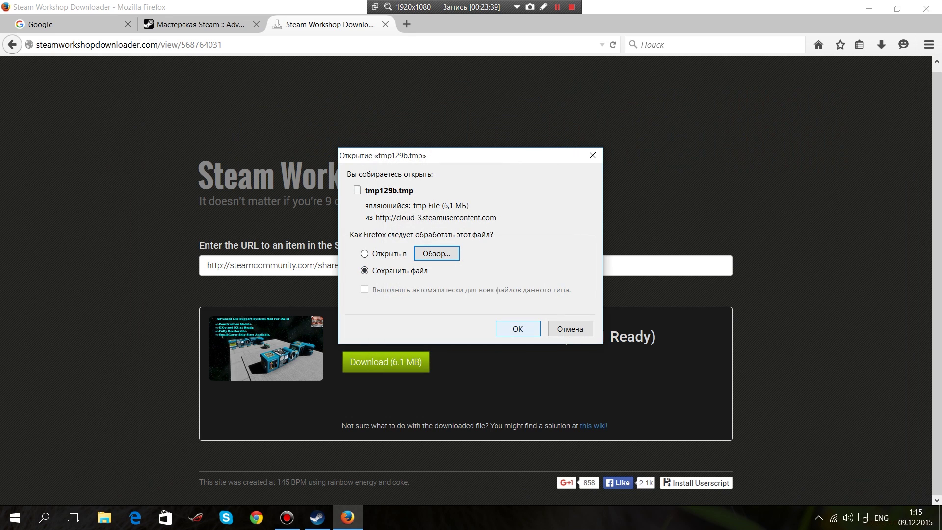
# - Save the tmp129b.tmp download and place the file on the desktop beside the This PC icon, with the browser minimized
pyautogui.press('Return')
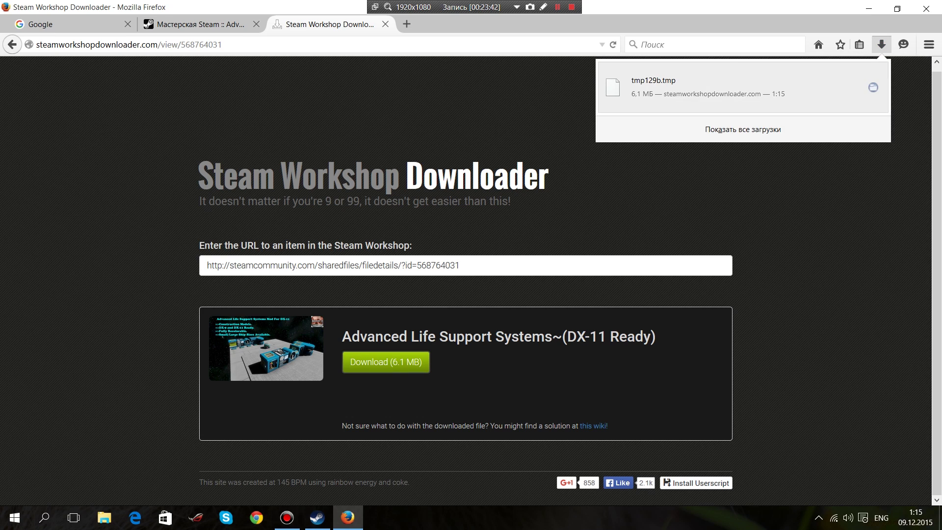
pyautogui.click(897, 8)
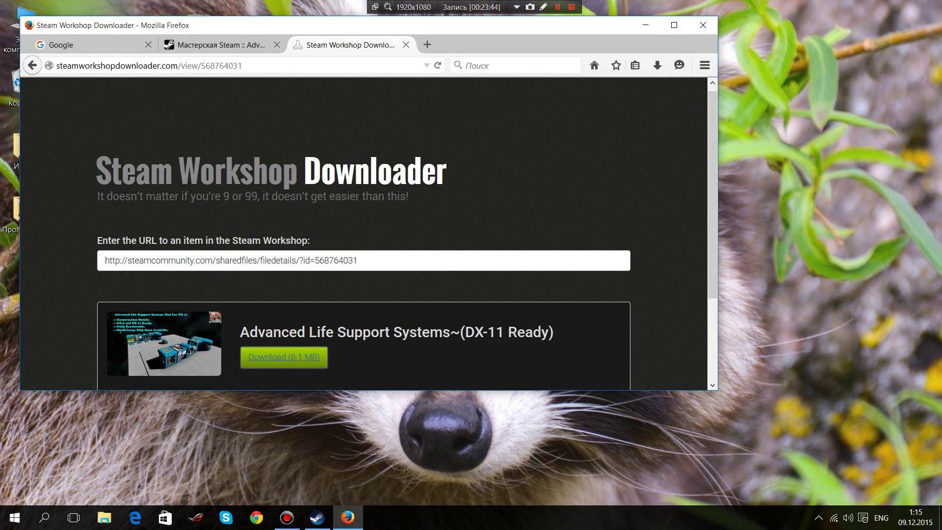
pyautogui.click(658, 65)
pyautogui.moveTo(430, 107); pyautogui.dragTo(862, 148)
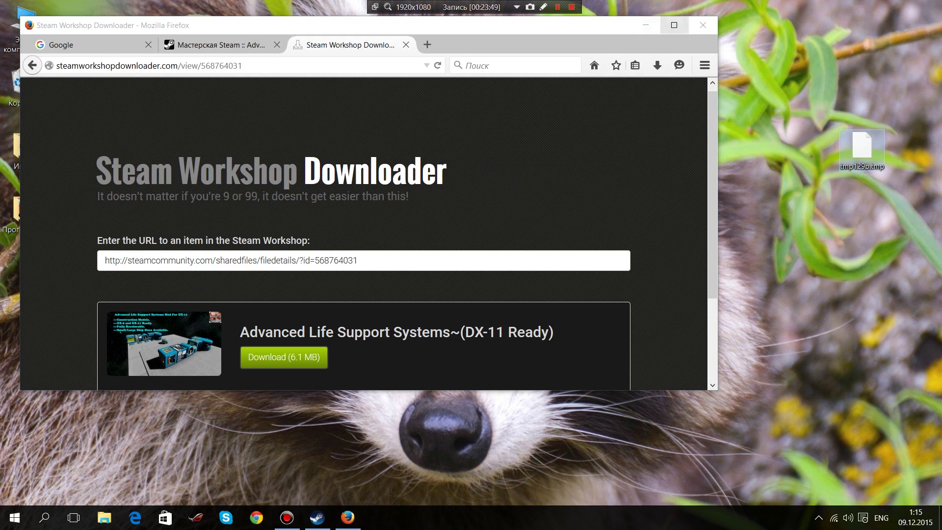
pyautogui.click(646, 25)
pyautogui.moveTo(680, 159); pyautogui.dragTo(98, 29)
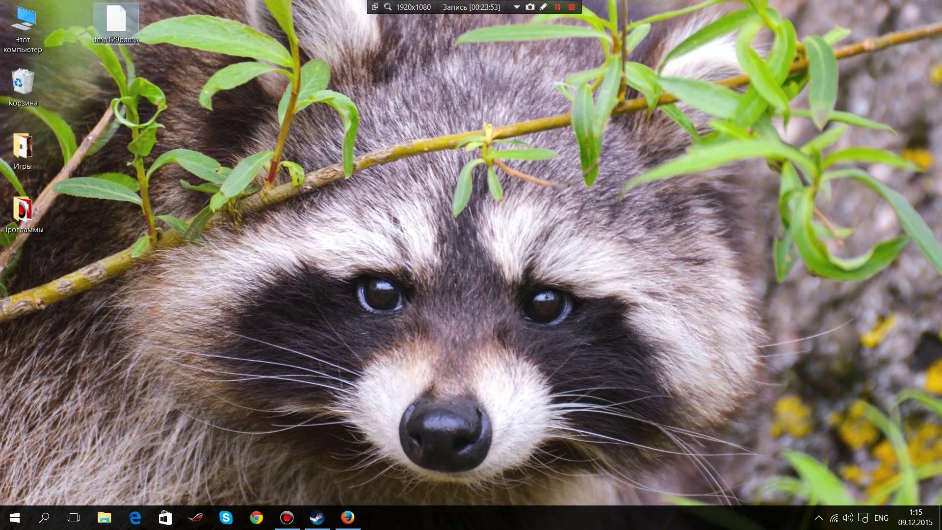
pyautogui.rightClick(115, 22)
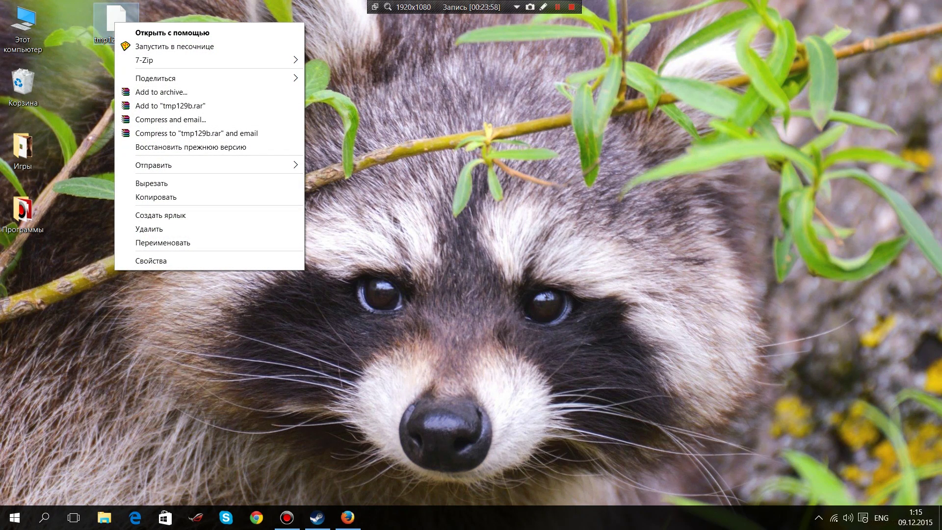
pyautogui.click(172, 32)
pyautogui.press('Return')
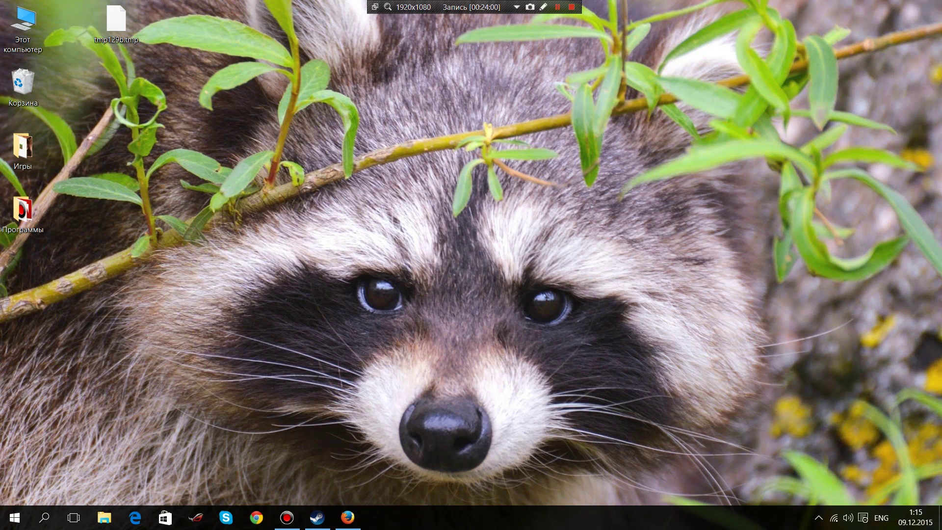
pyautogui.click(394, 235)
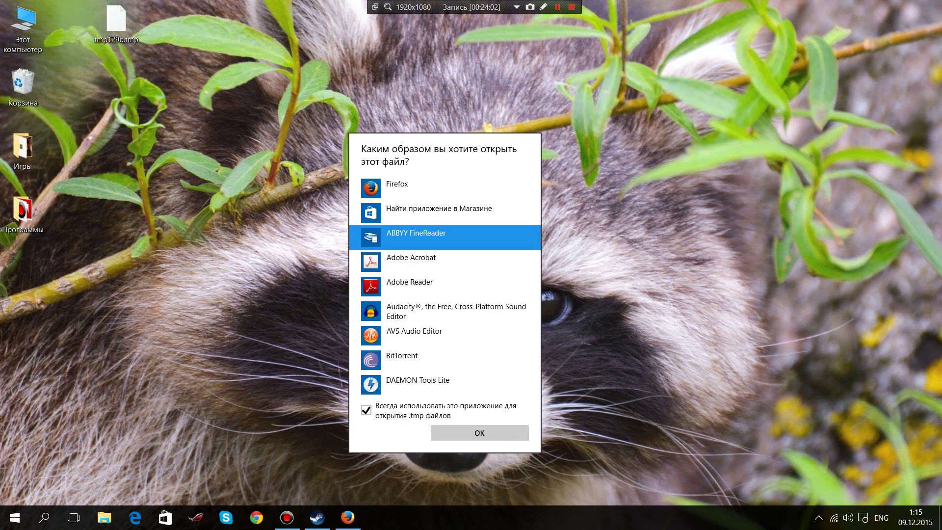
pyautogui.scroll(-3, 445, 290)
pyautogui.scroll(-5, 442, 290)
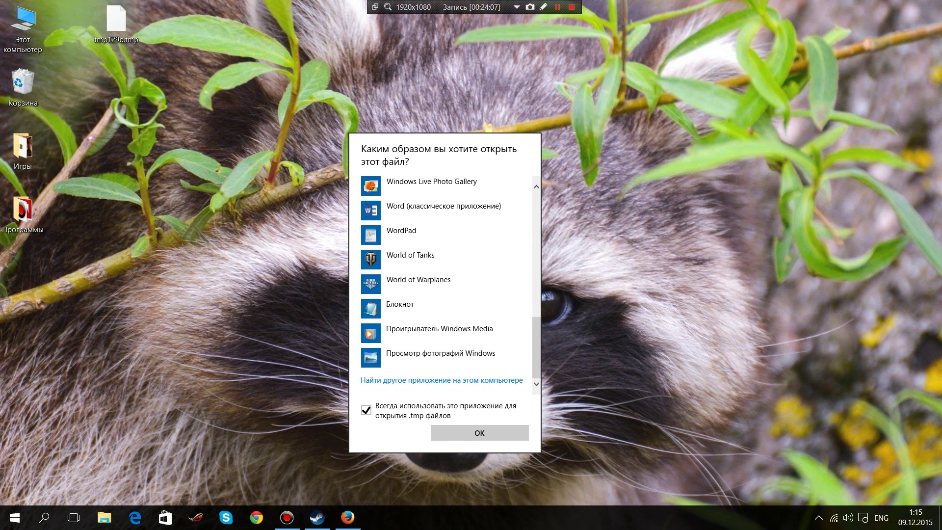
pyautogui.scroll(3, 442, 357)
pyautogui.scroll(5, 442, 357)
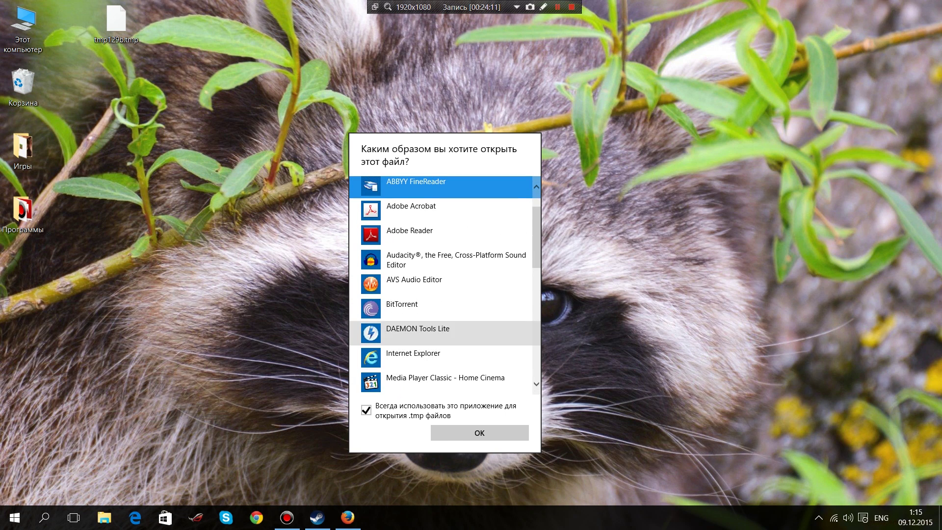
pyautogui.scroll(2, 441, 289)
pyautogui.scroll(1, 441, 289)
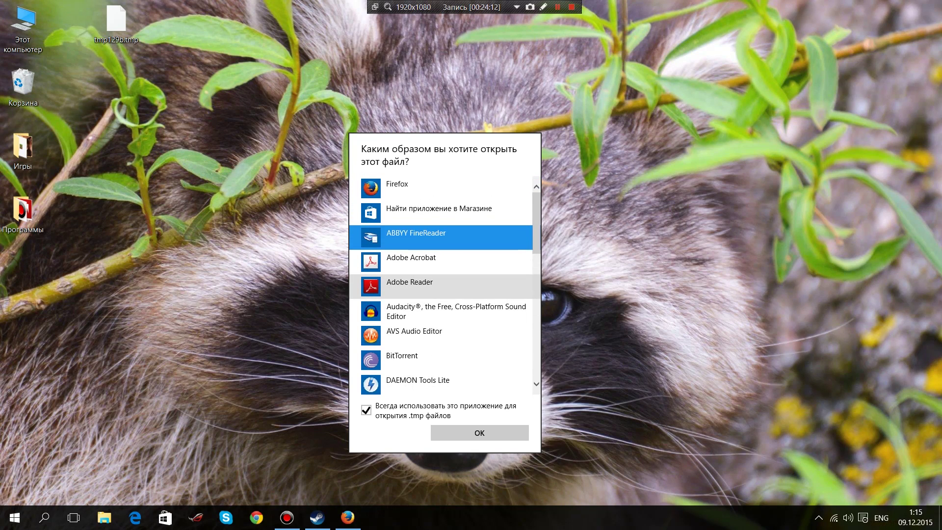
pyautogui.scroll(-2, 441, 290)
pyautogui.press('Escape')
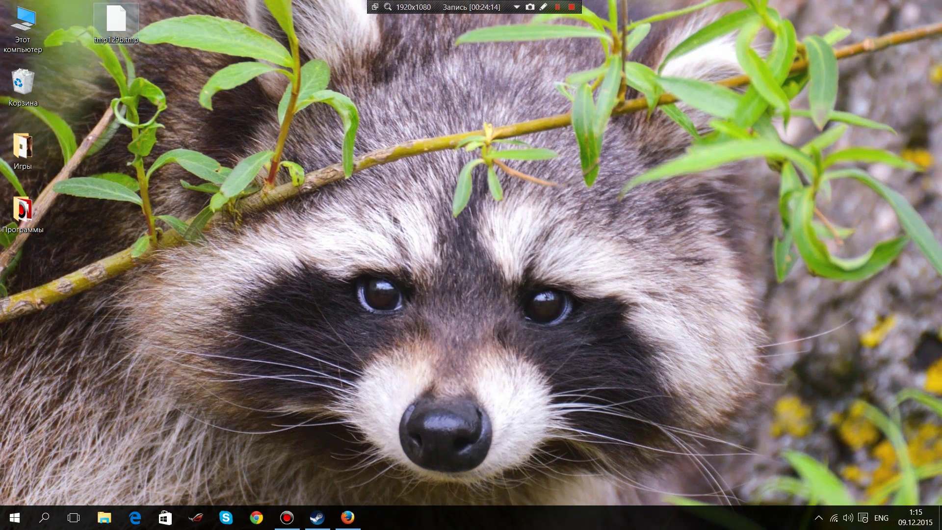
# - Extract tmp129b.tmp with 7-Zip into a tmp129b folder on the desktop and place the folder directly below the file
pyautogui.rightClick(116, 26)
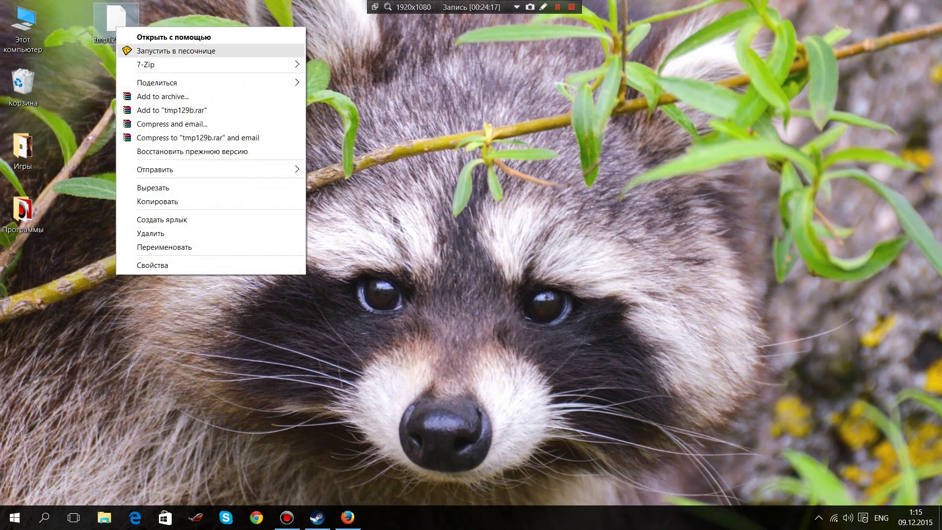
pyautogui.moveTo(207, 64)
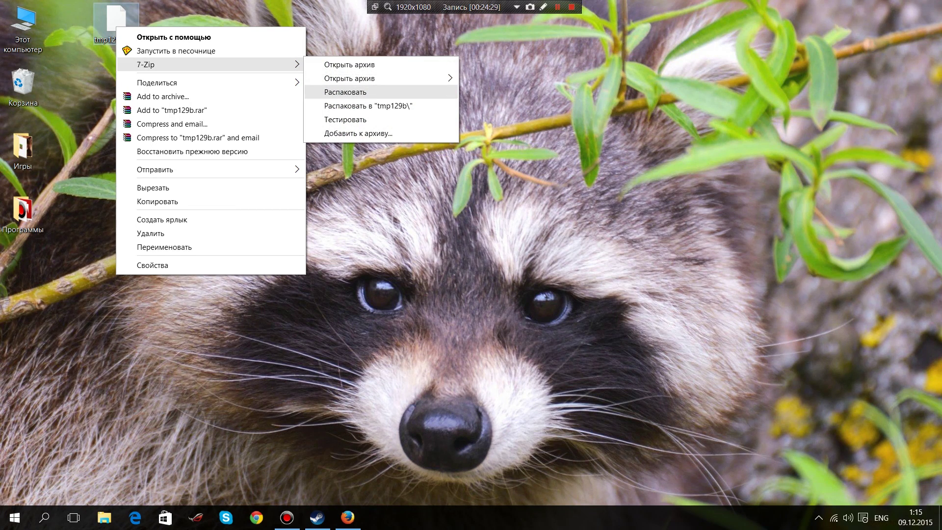
pyautogui.click(345, 92)
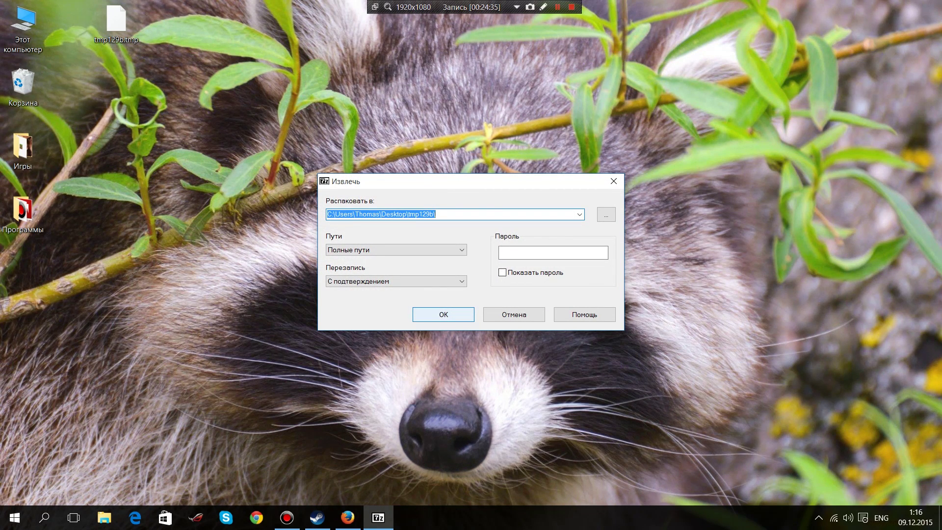
pyautogui.click(443, 314)
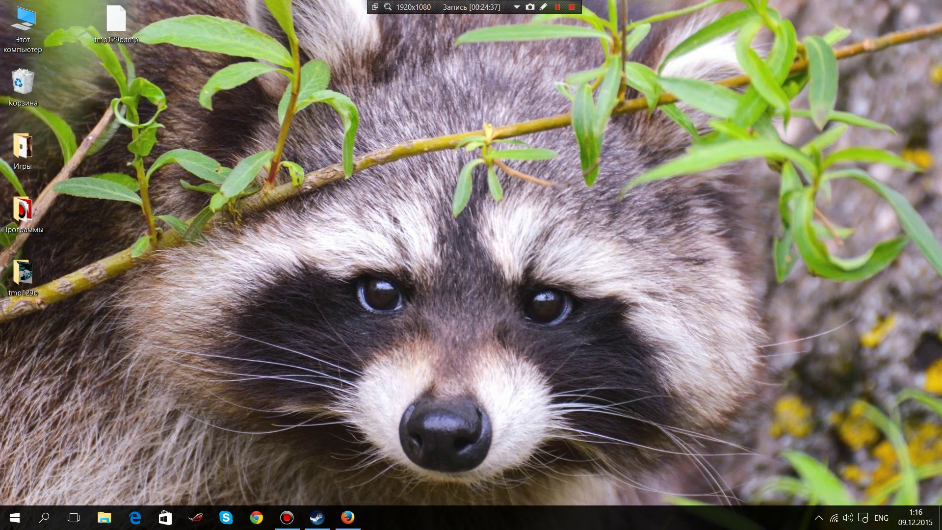
pyautogui.moveTo(23, 272); pyautogui.dragTo(116, 88)
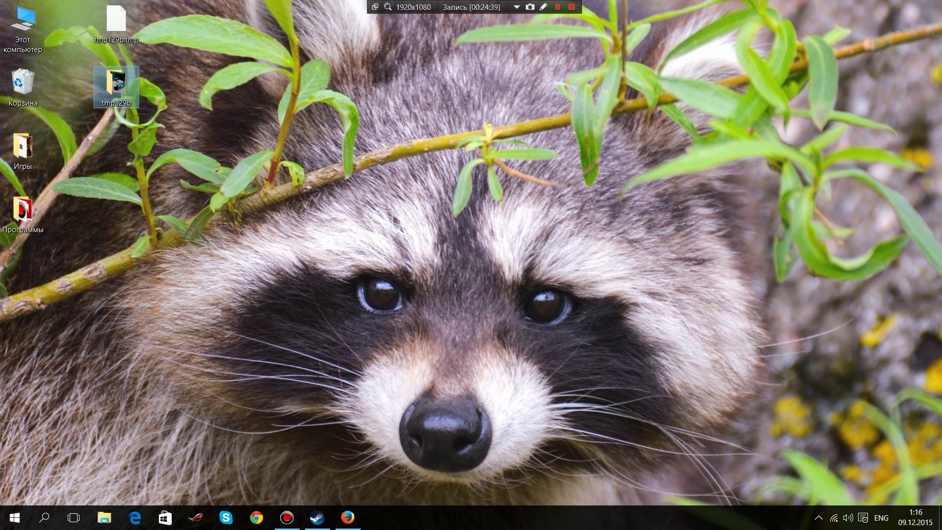
# - Examine the contents of the extracted tmp129b folder with extra large icons, and close the folder window
pyautogui.doubleClick(116, 88)
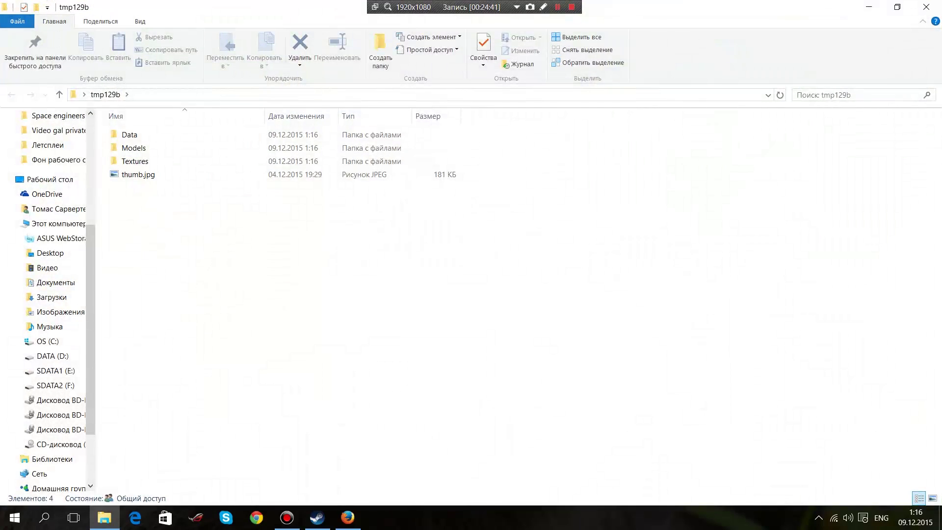
pyautogui.scroll(6, 312, 186)
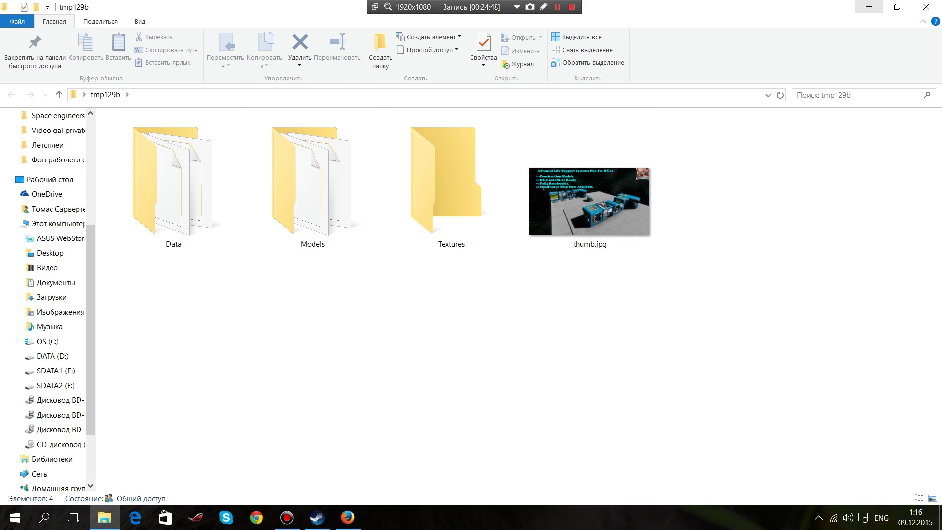
pyautogui.click(926, 7)
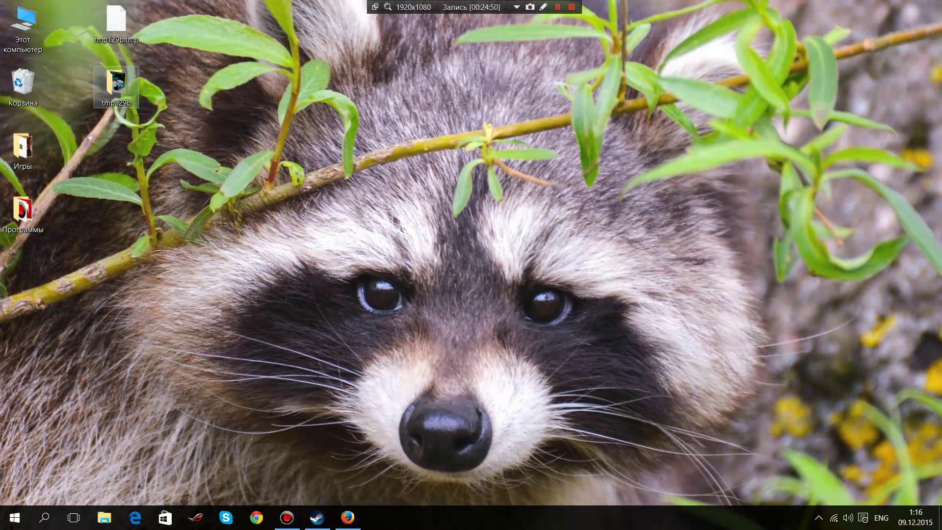
pyautogui.moveTo(117, 79)
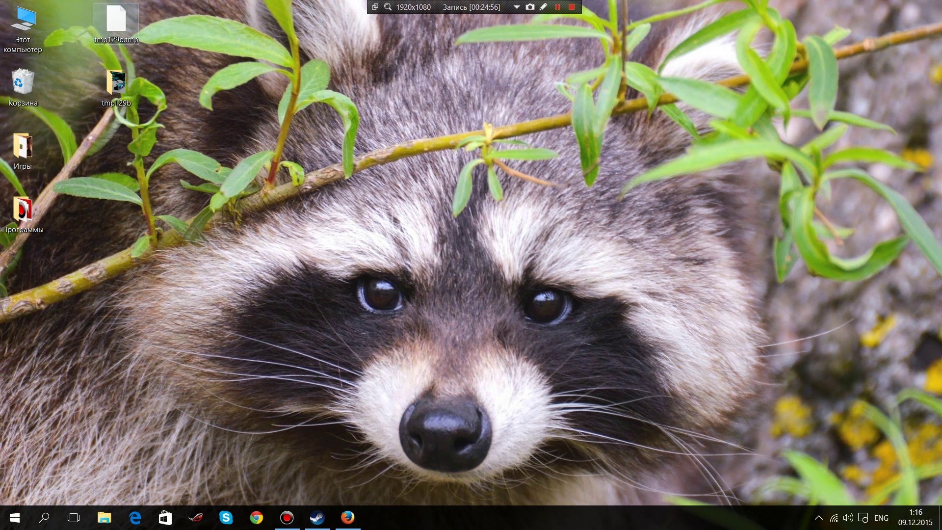
pyautogui.moveTo(117, 30)
pyautogui.click(116, 87)
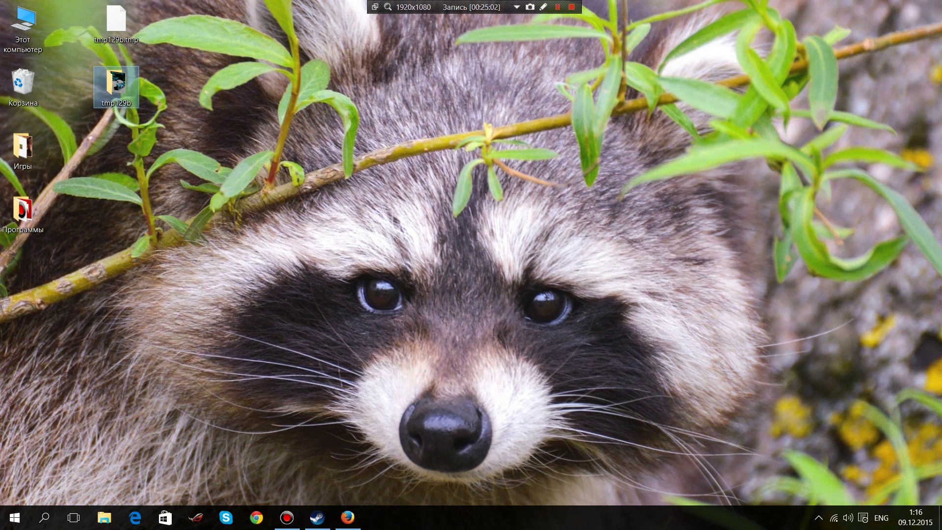
pyautogui.moveTo(114, 81)
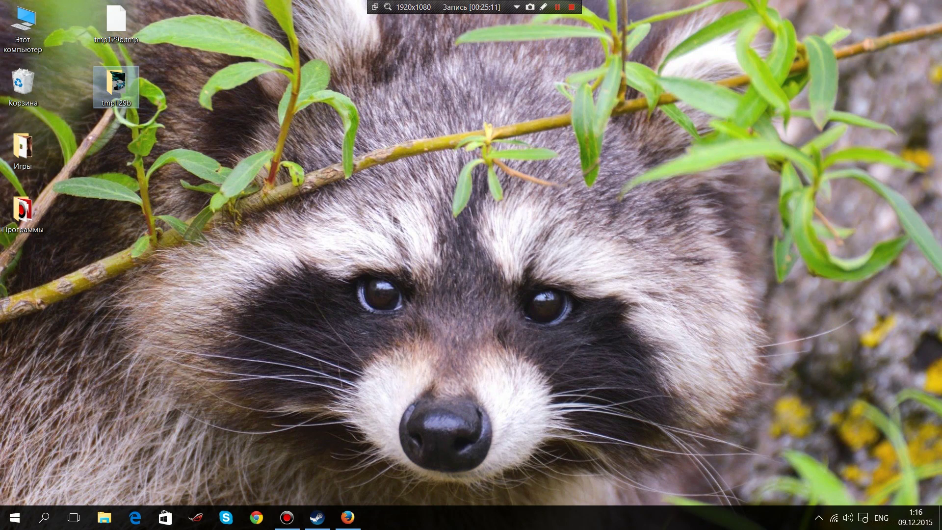
pyautogui.rightClick(250, 215)
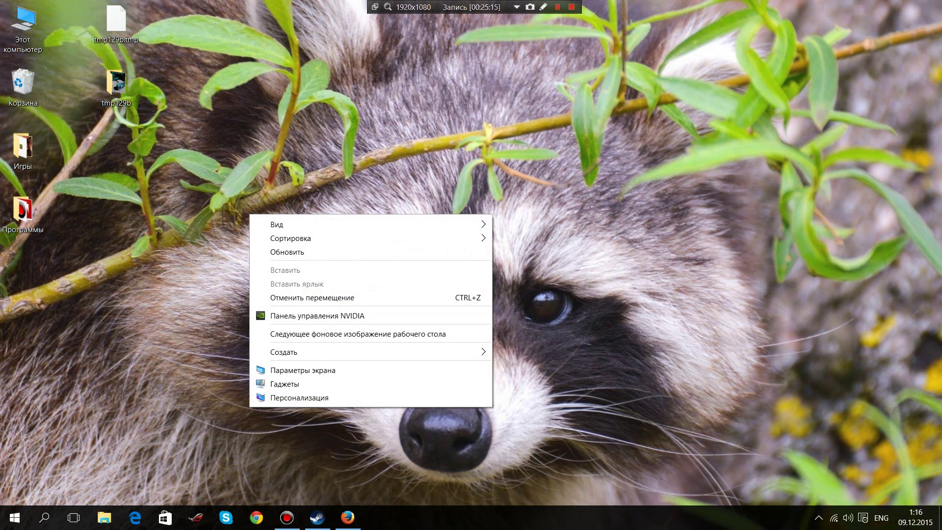
pyautogui.press('Escape')
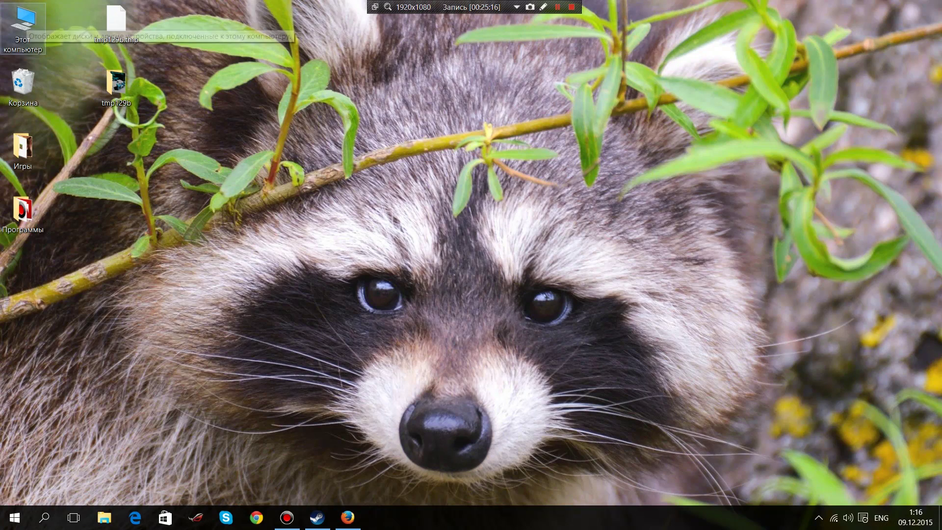
# - Open This PC, look through the root of drive C:, and return to the drive overview
pyautogui.doubleClick(22, 29)
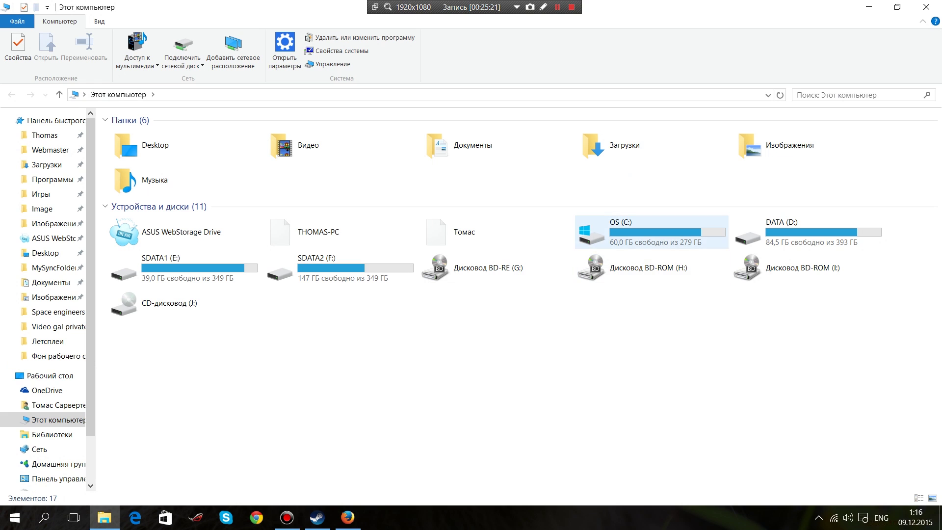
pyautogui.doubleClick(687, 233)
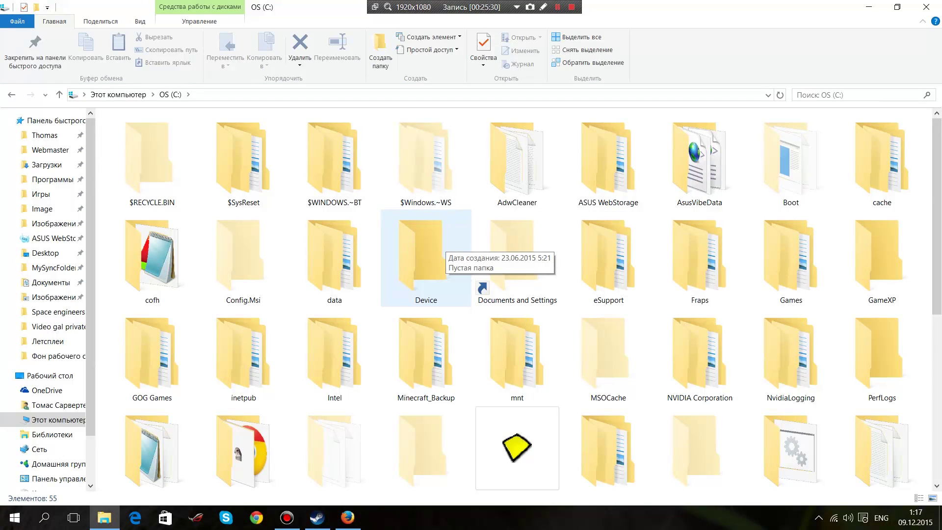
pyautogui.click(117, 94)
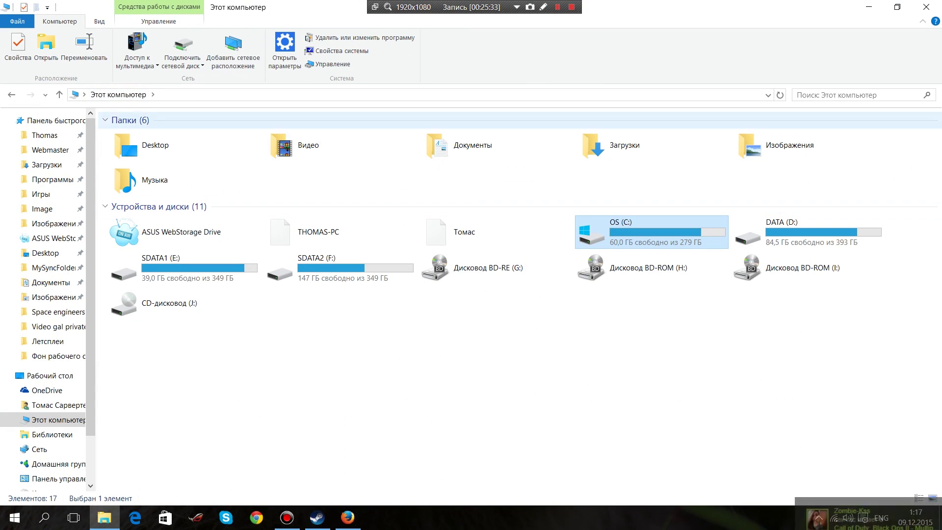
# - Open the AppData\Roaming folder of the personal user profile under Пользователи on drive C:
pyautogui.doubleClick(613, 233)
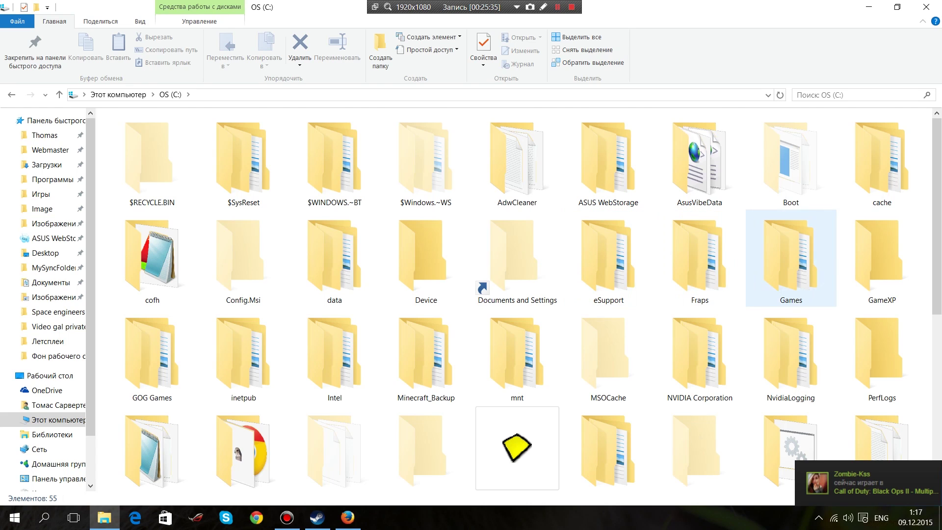
pyautogui.scroll(-3, 426, 354)
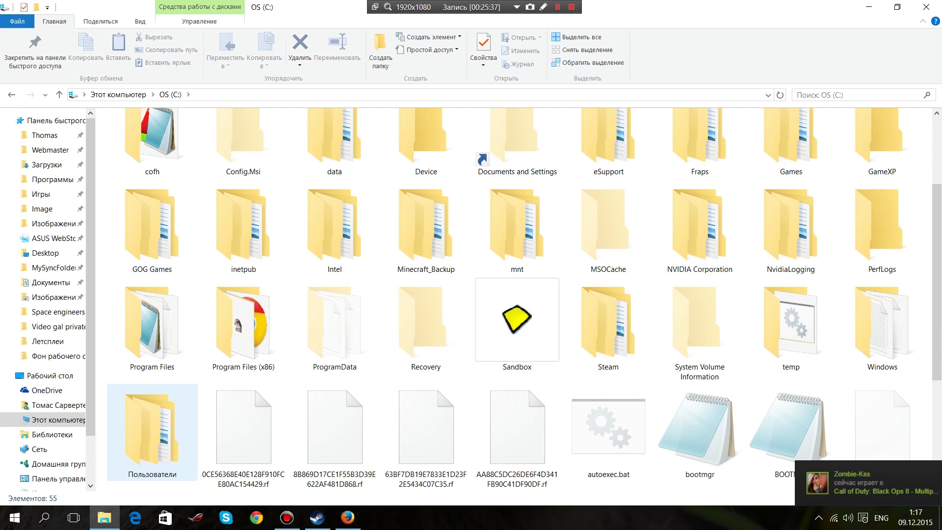
pyautogui.doubleClick(147, 420)
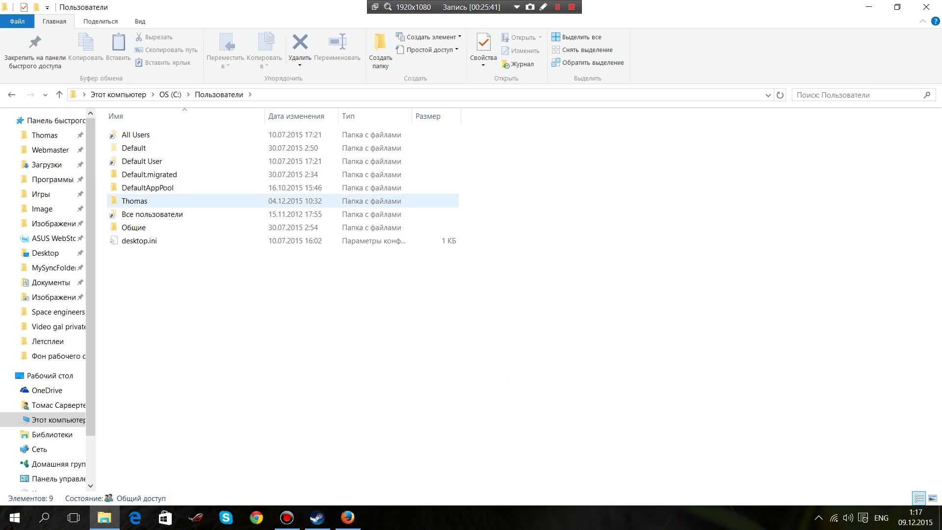
pyautogui.doubleClick(135, 200)
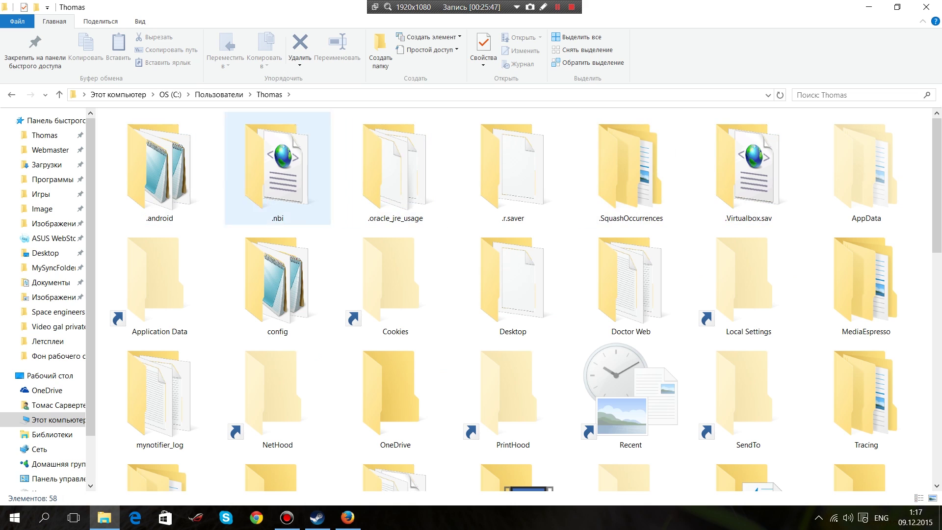
pyautogui.doubleClick(866, 167)
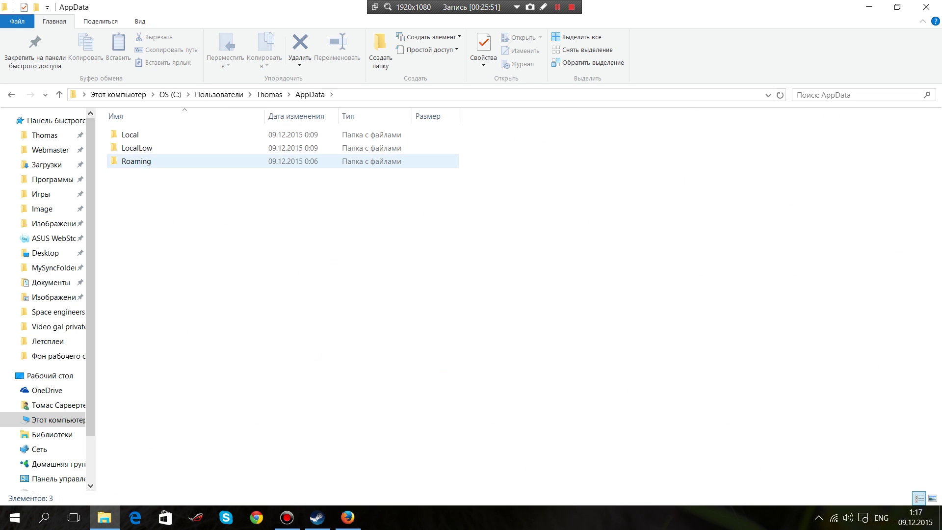
pyautogui.doubleClick(136, 161)
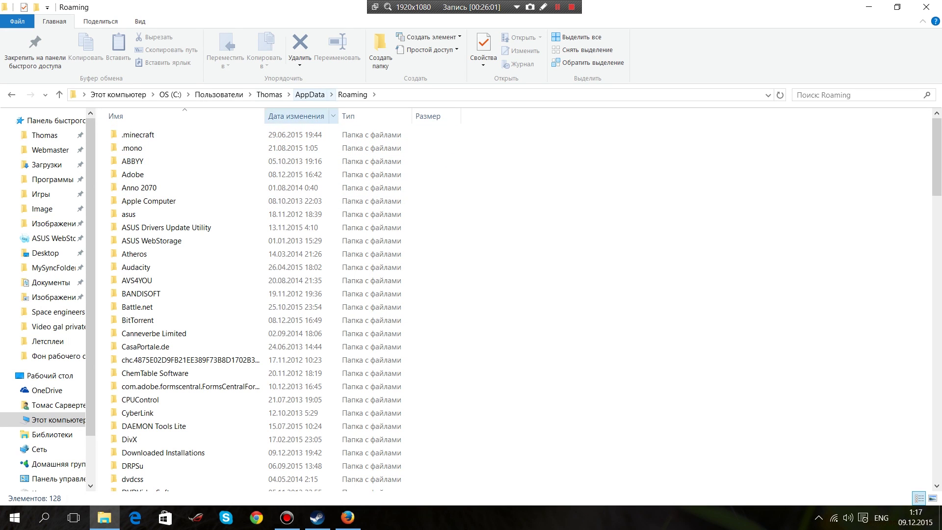
# - Find the SpaceEngineers folder in Roaming and open its Mods subfolder
pyautogui.scroll(-20, 283, 308)
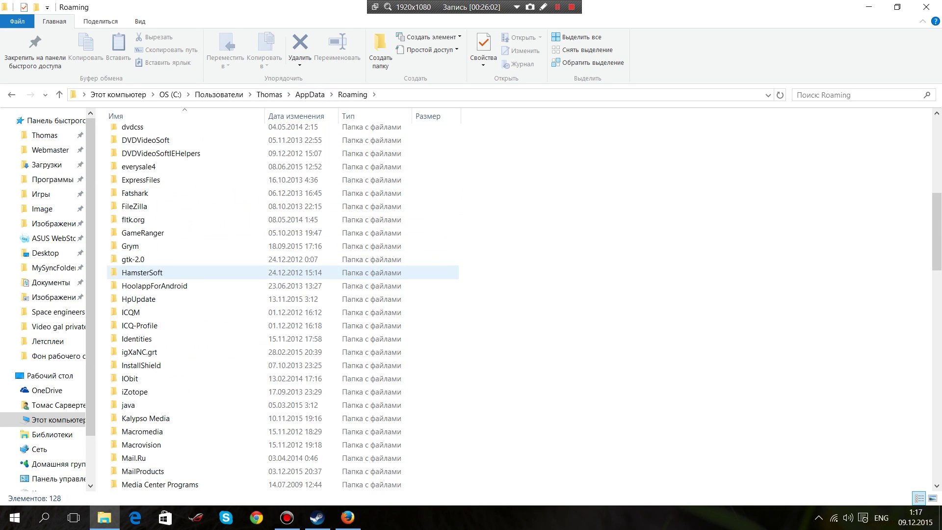
pyautogui.scroll(-5, 283, 285)
pyautogui.scroll(4, 283, 246)
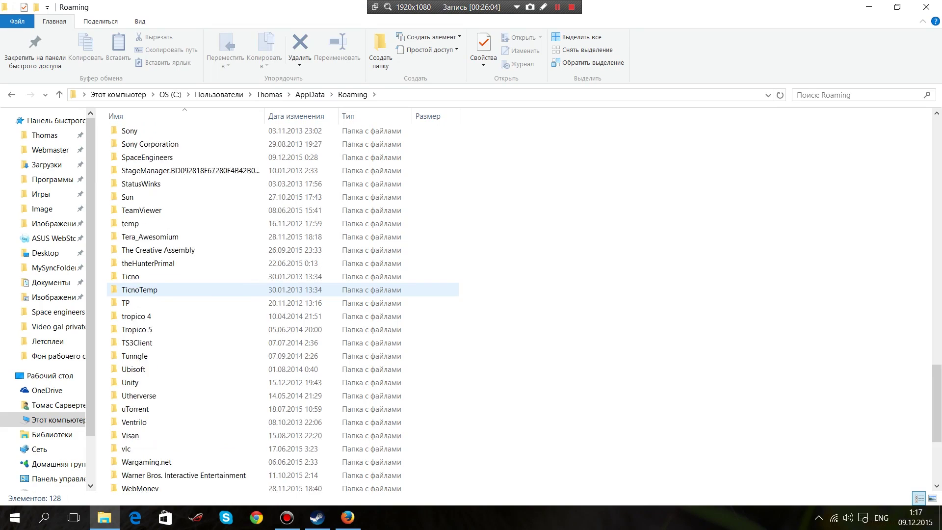
pyautogui.doubleClick(283, 277)
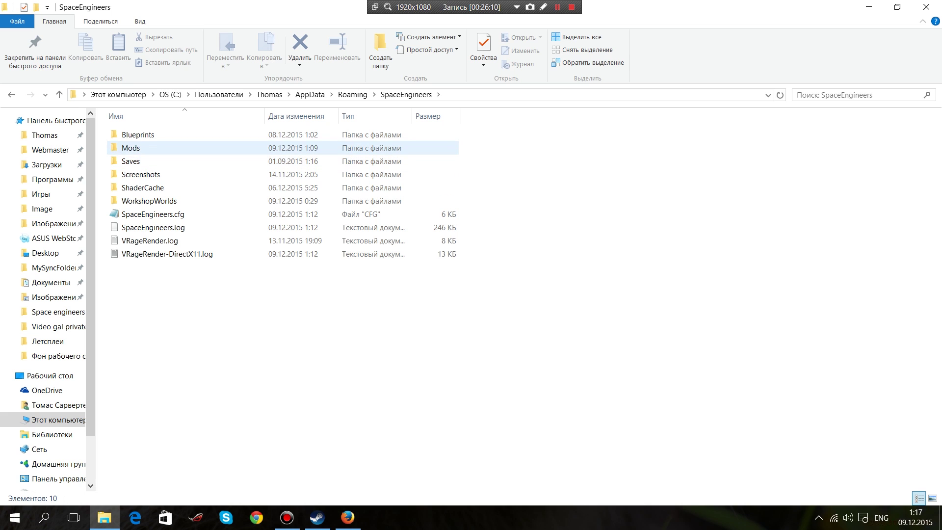
pyautogui.doubleClick(179, 147)
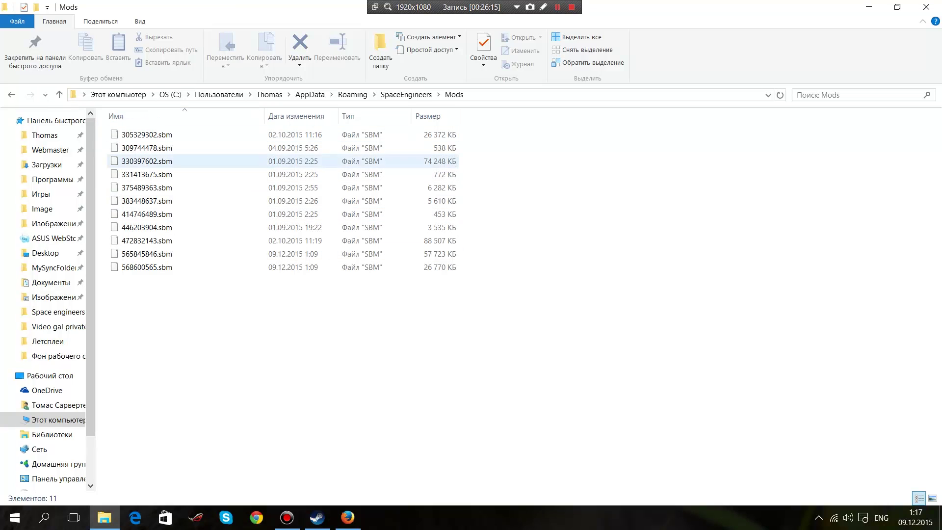
# - Create a new folder named HealthSystems in the Mods folder
pyautogui.rightClick(182, 157)
pyautogui.moveTo(270, 309)
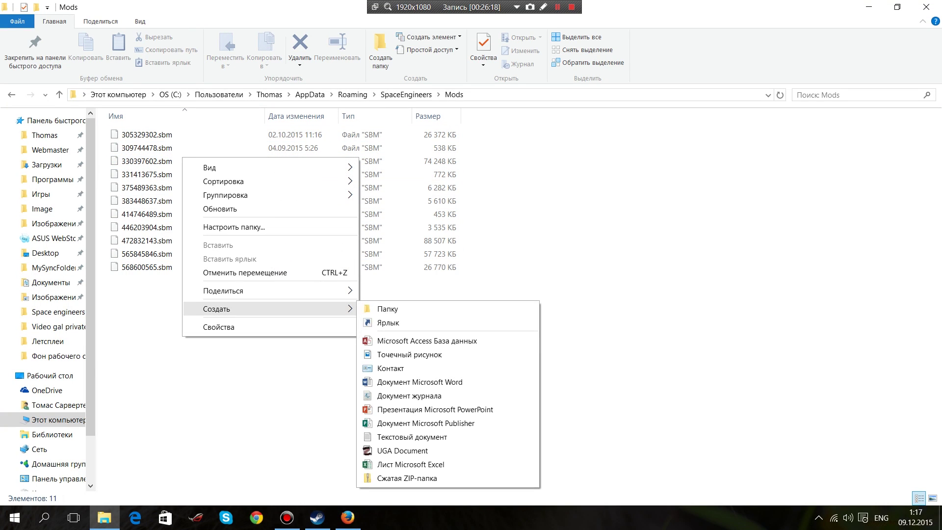
pyautogui.click(387, 309)
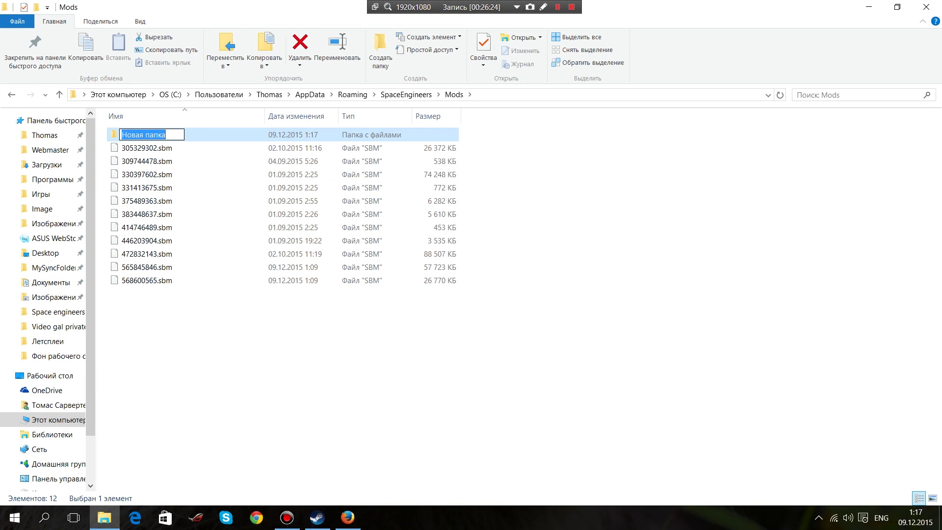
pyautogui.write('H')
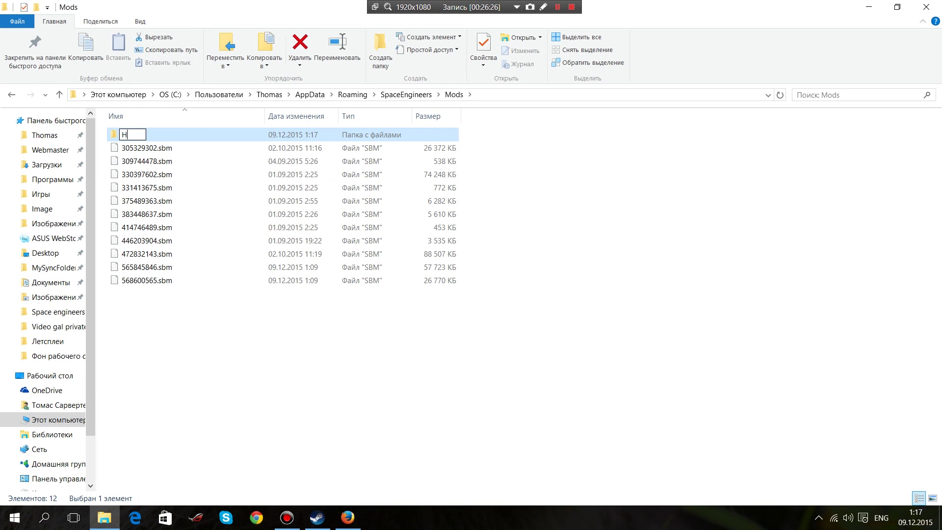
pyautogui.write('ealthSystems')
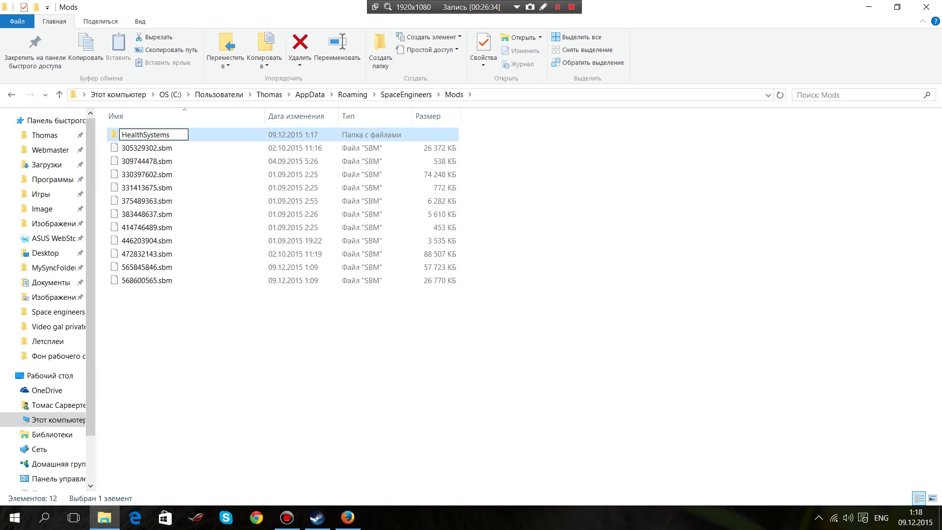
pyautogui.click(221, 319)
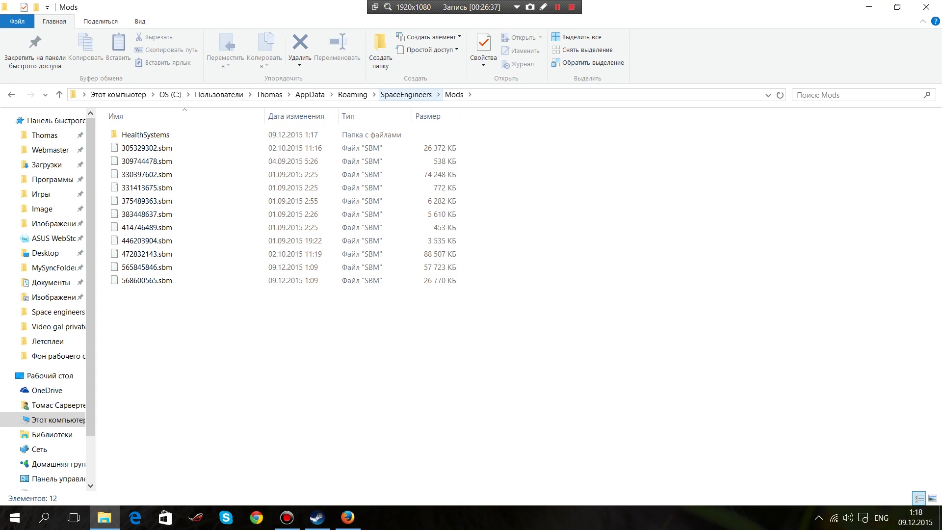
# - Look through the Saves and WorkshopWorlds folders of SpaceEngineers and return to the SpaceEngineers folder
pyautogui.click(405, 94)
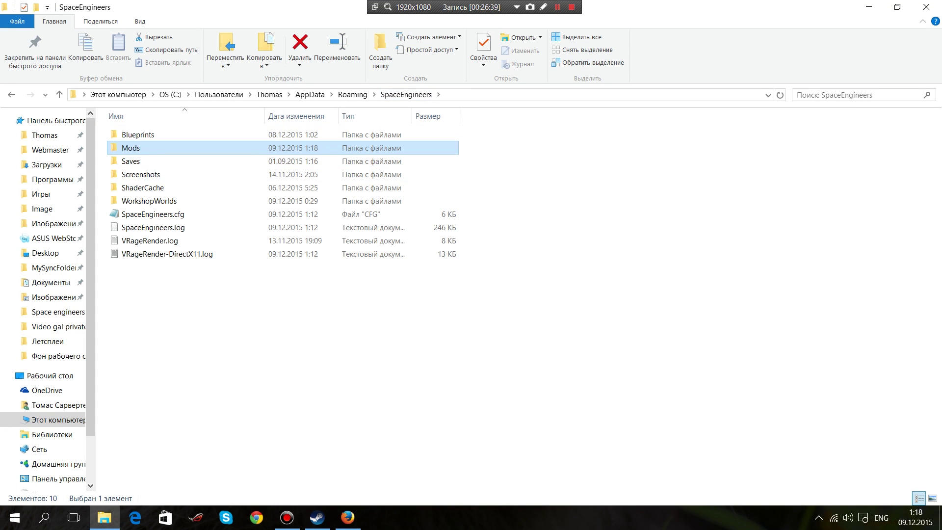
pyautogui.doubleClick(203, 161)
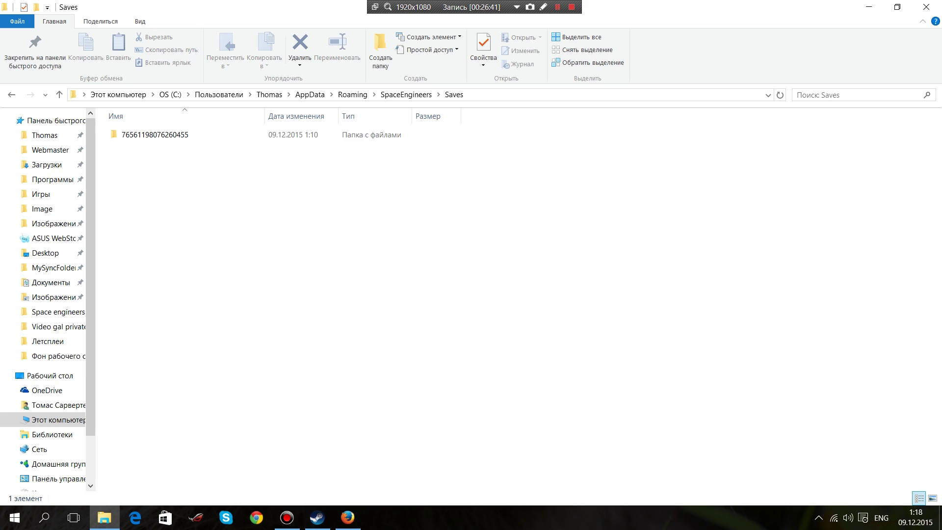
pyautogui.doubleClick(187, 134)
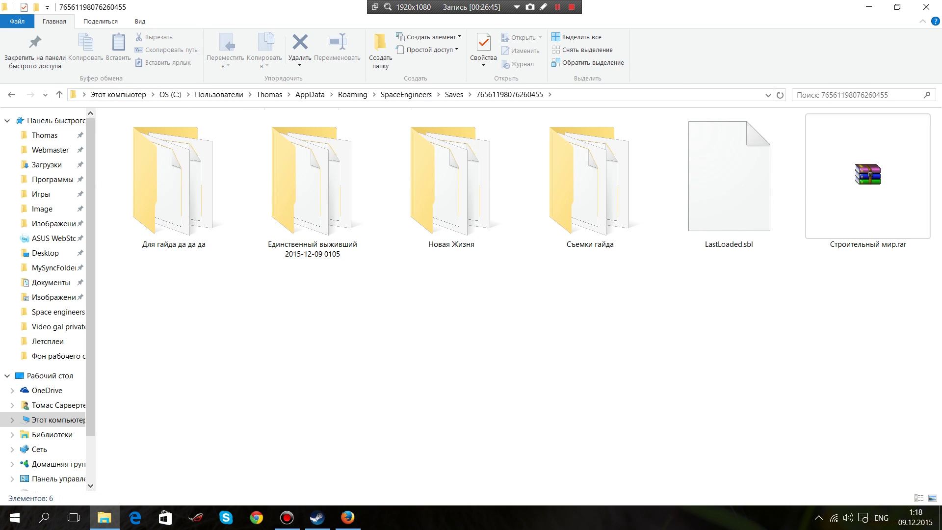
pyautogui.hotkey('alt', 'Left')
pyautogui.hotkey('alt', 'Left')
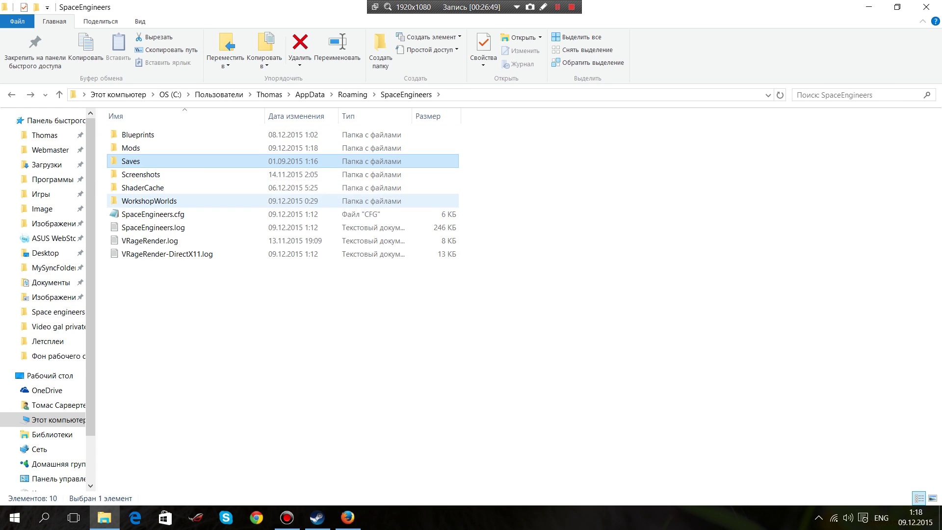
pyautogui.doubleClick(147, 200)
pyautogui.hotkey('alt', 'Left')
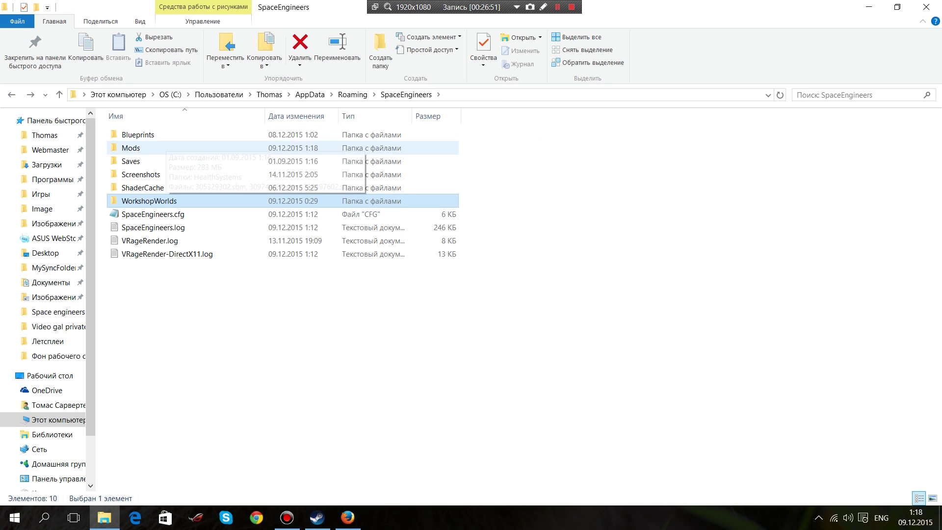
# - Open the HealthSystems folder inside Mods and minimize its window to reach the desktop
pyautogui.doubleClick(147, 148)
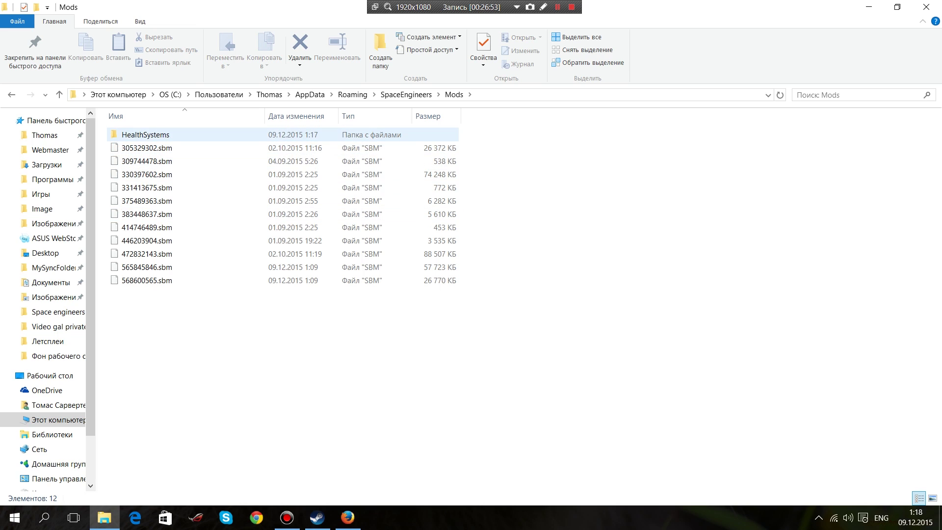
pyautogui.doubleClick(146, 134)
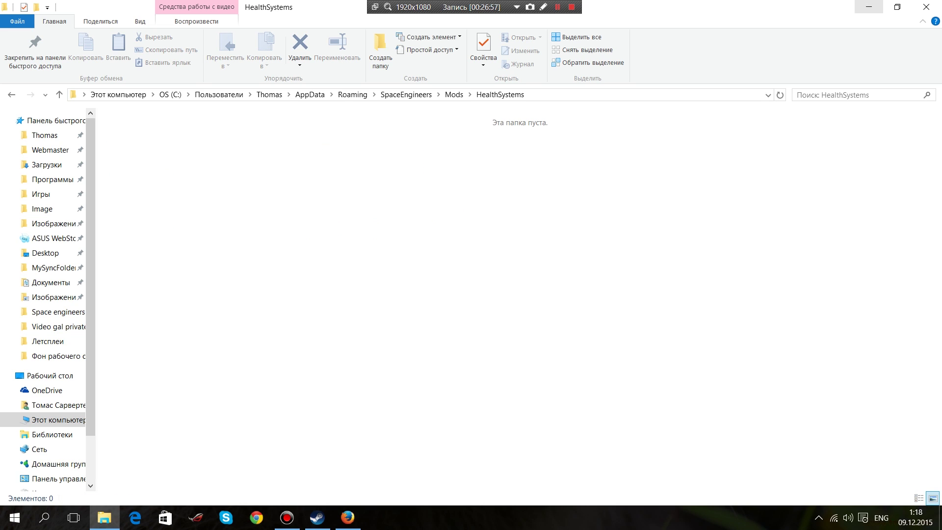
pyautogui.click(868, 7)
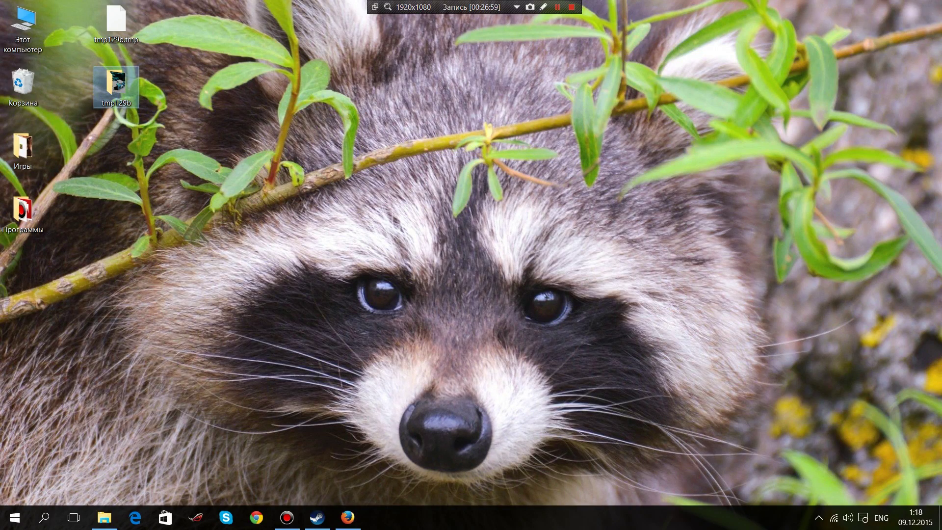
# - Copy Data, Models, Textures and thumb.jpg from the desktop folder tmp129b into the HealthSystems folder
pyautogui.doubleClick(116, 86)
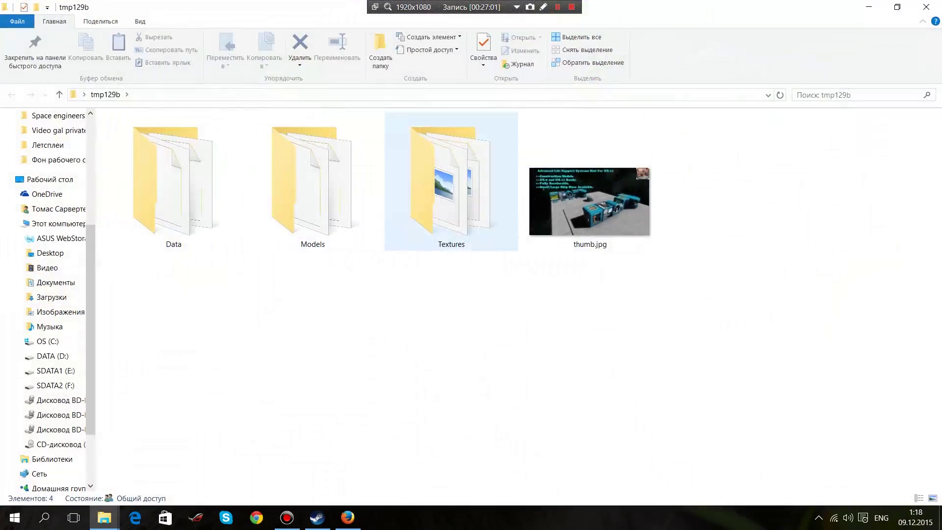
pyautogui.moveTo(864, 337); pyautogui.dragTo(139, 108)
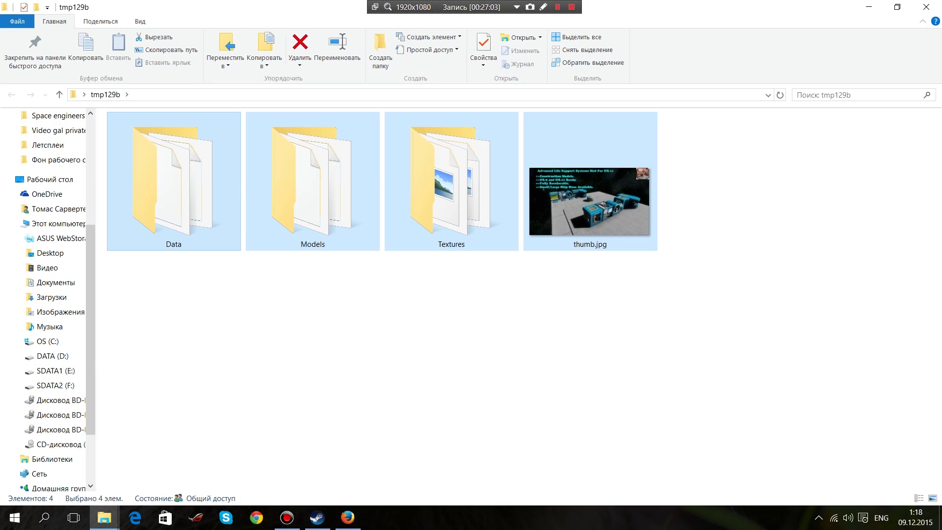
pyautogui.rightClick(183, 152)
pyautogui.click(223, 362)
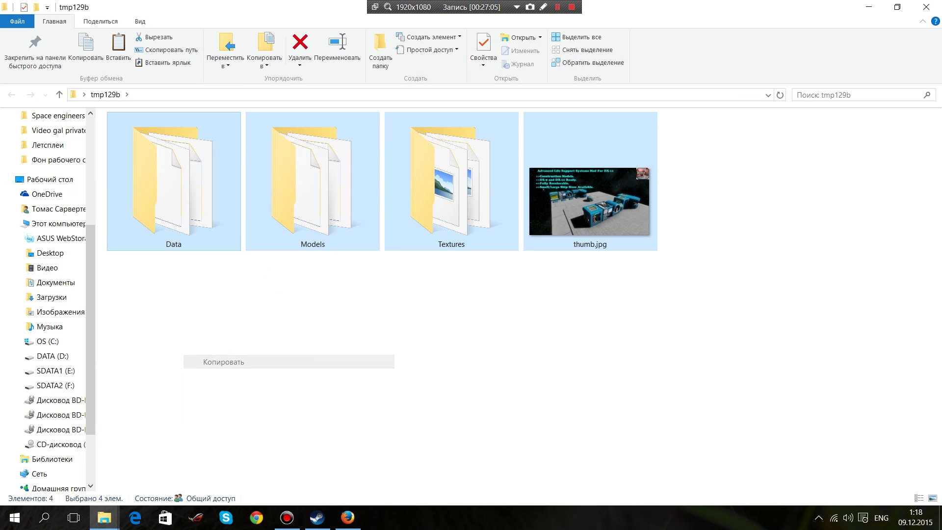
pyautogui.moveTo(104, 518)
pyautogui.click(66, 469)
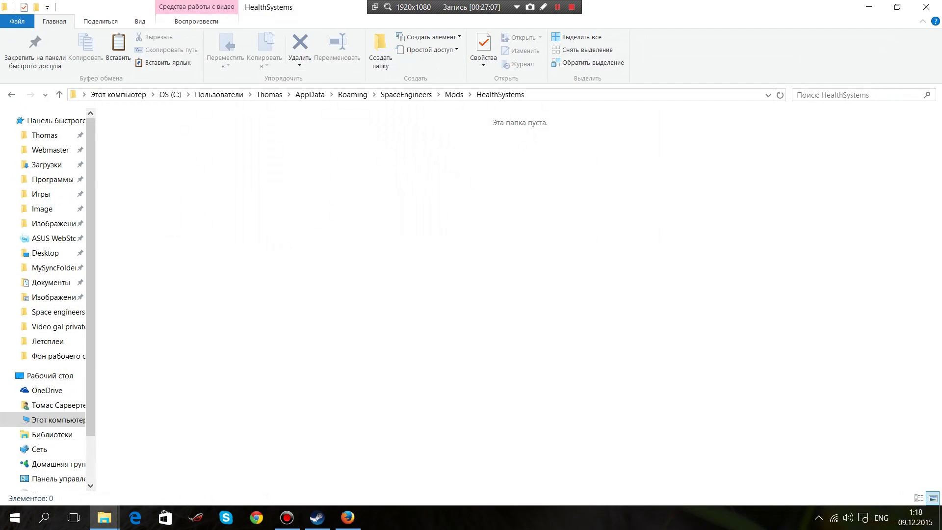
pyautogui.rightClick(289, 179)
pyautogui.click(316, 266)
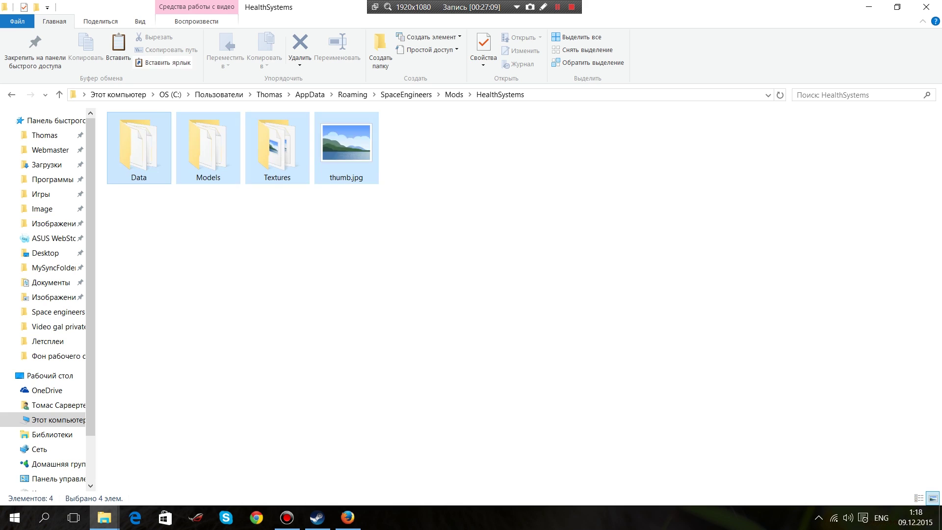
pyautogui.click(316, 267)
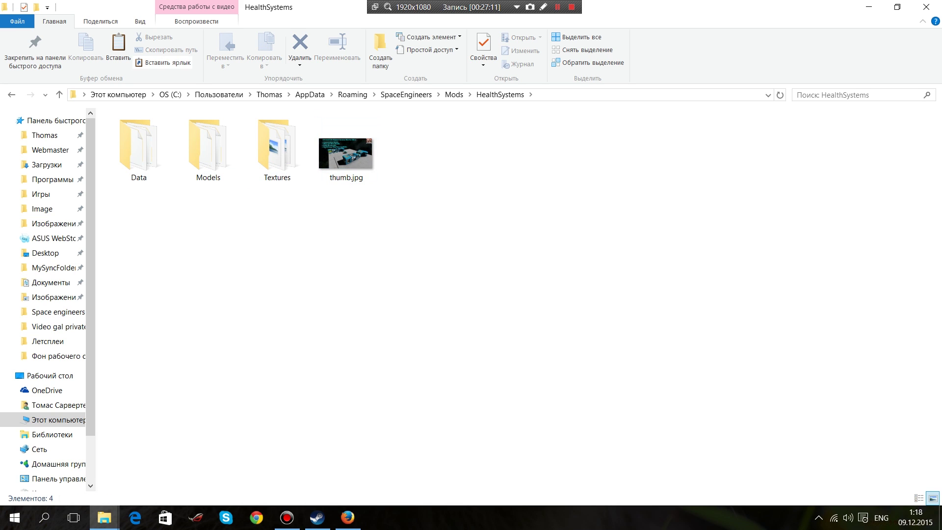
# - Go back up to the Mods folder, minimize its window, and close the tmp129b window
pyautogui.click(455, 94)
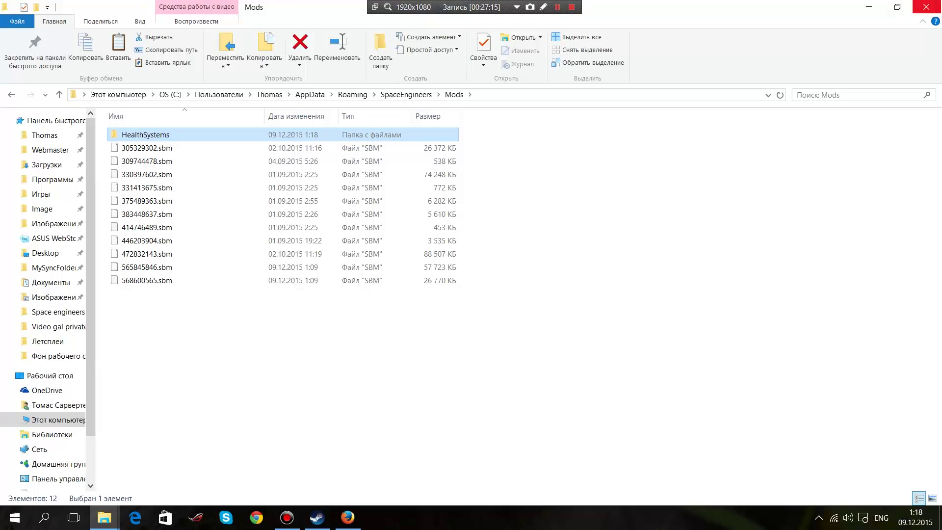
pyautogui.click(869, 7)
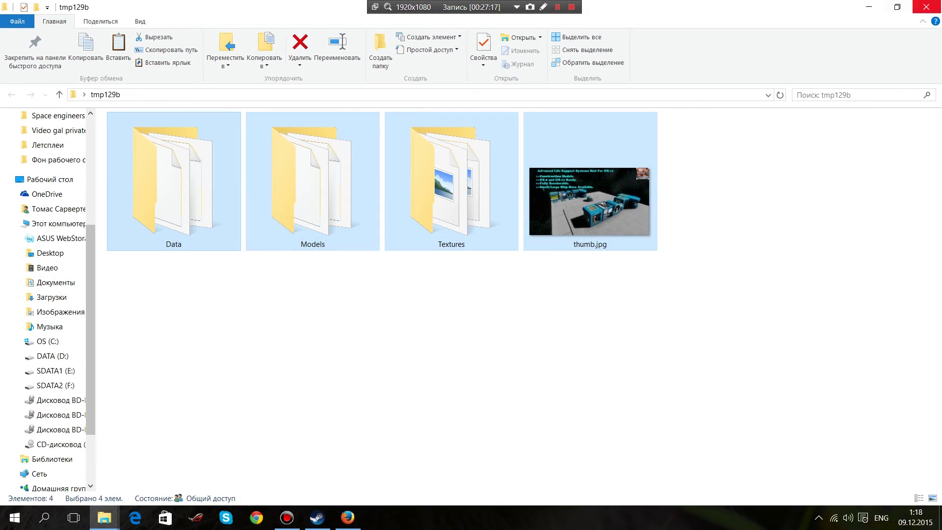
pyautogui.click(927, 7)
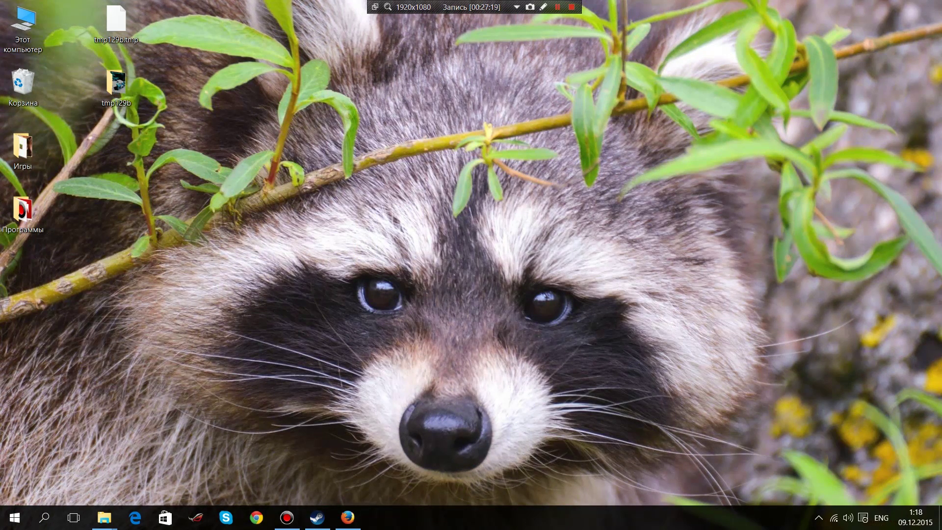
# - Switch to Steam, show the games in the library, and launch Space Engineers
pyautogui.click(317, 517)
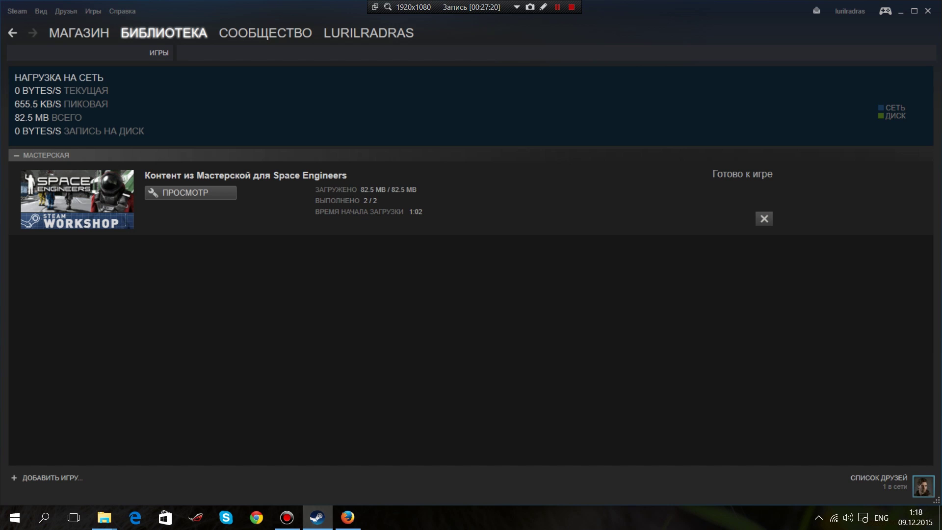
pyautogui.moveTo(164, 33)
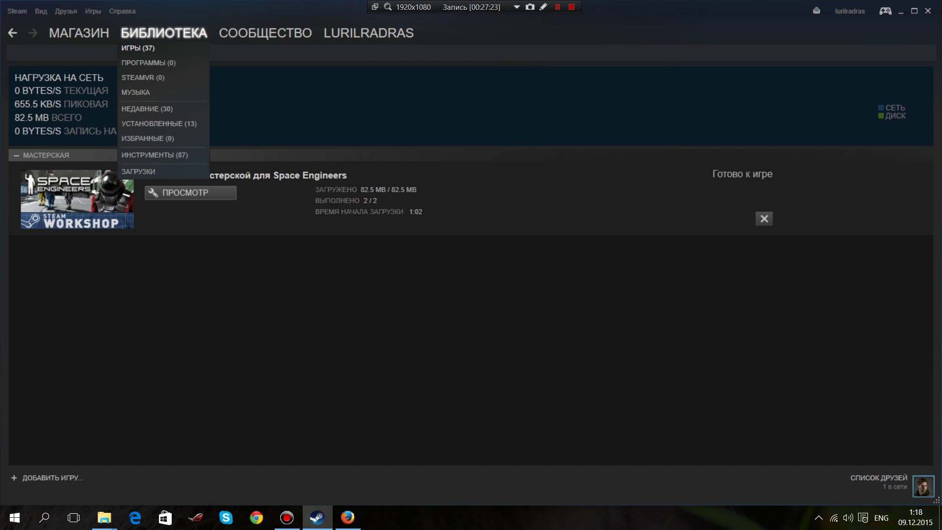
pyautogui.click(138, 48)
pyautogui.click(219, 125)
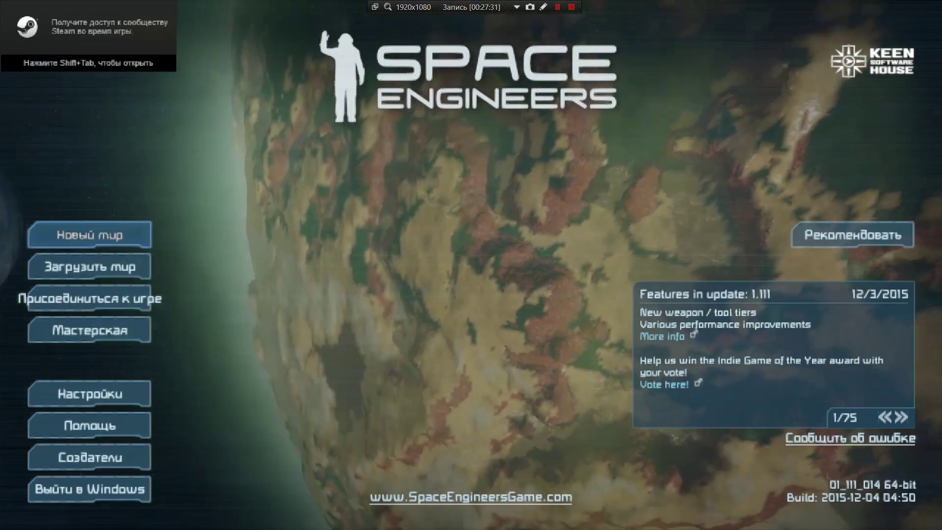
pyautogui.click(90, 267)
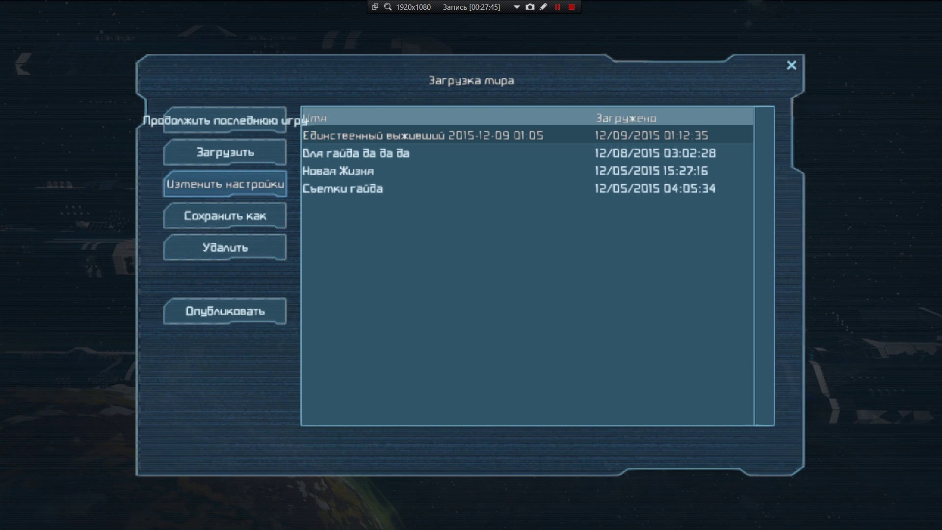
pyautogui.click(225, 184)
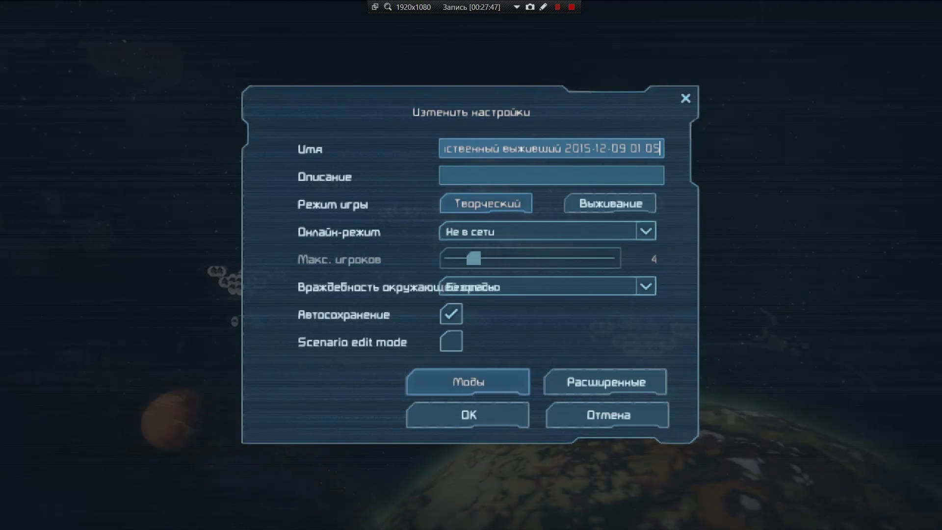
pyautogui.click(468, 382)
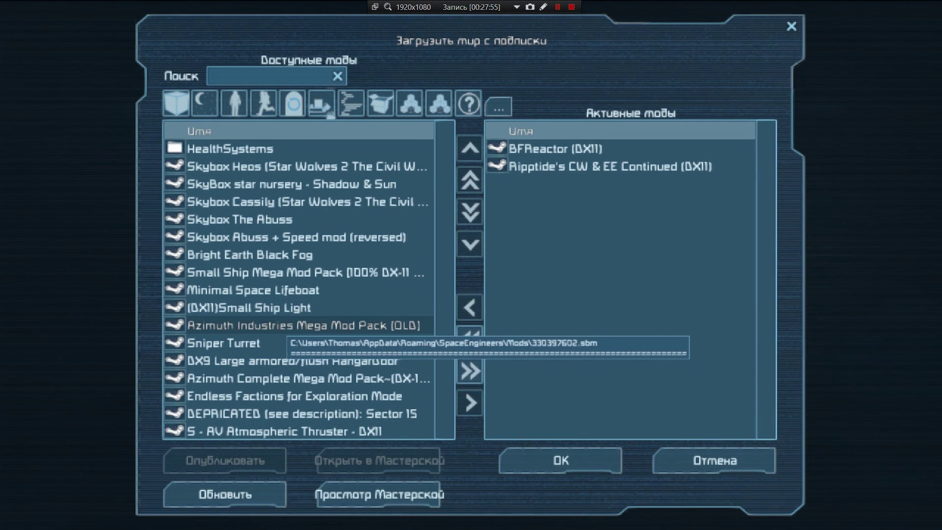
pyautogui.doubleClick(269, 151)
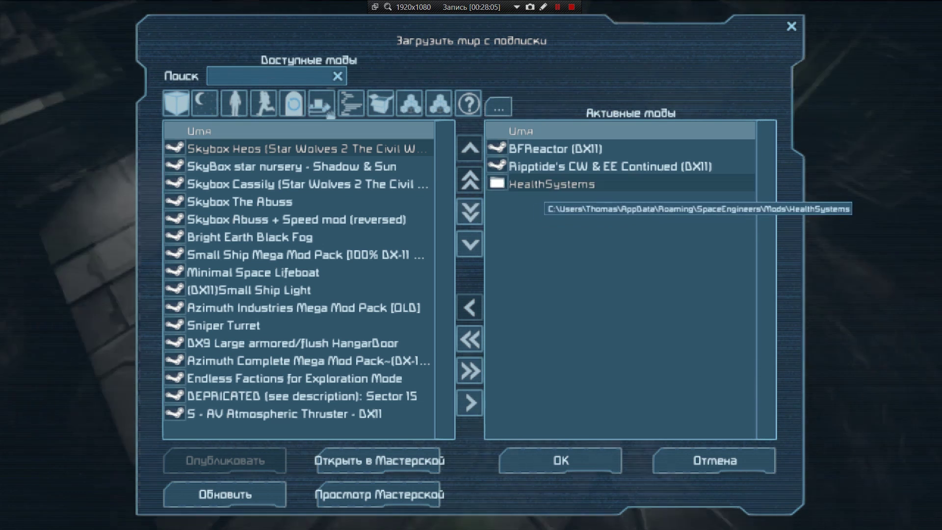
pyautogui.click(555, 185)
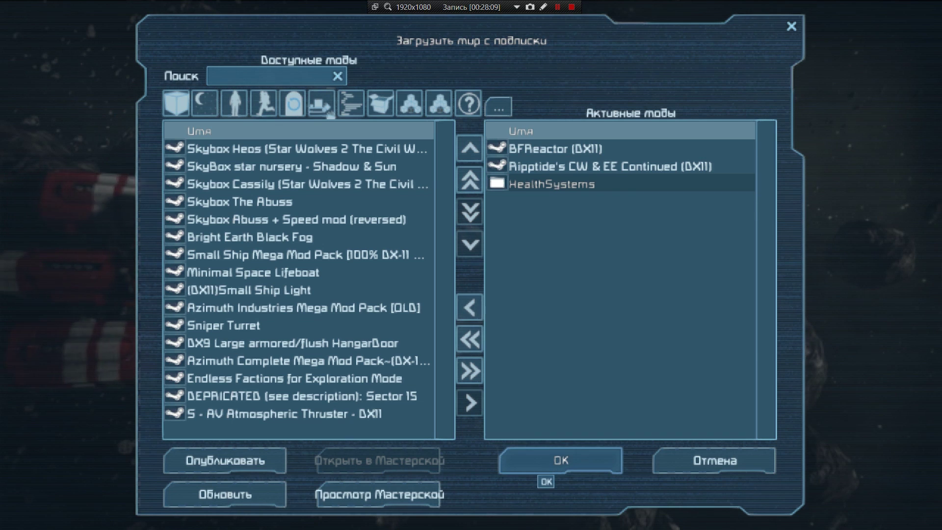
pyautogui.click(540, 461)
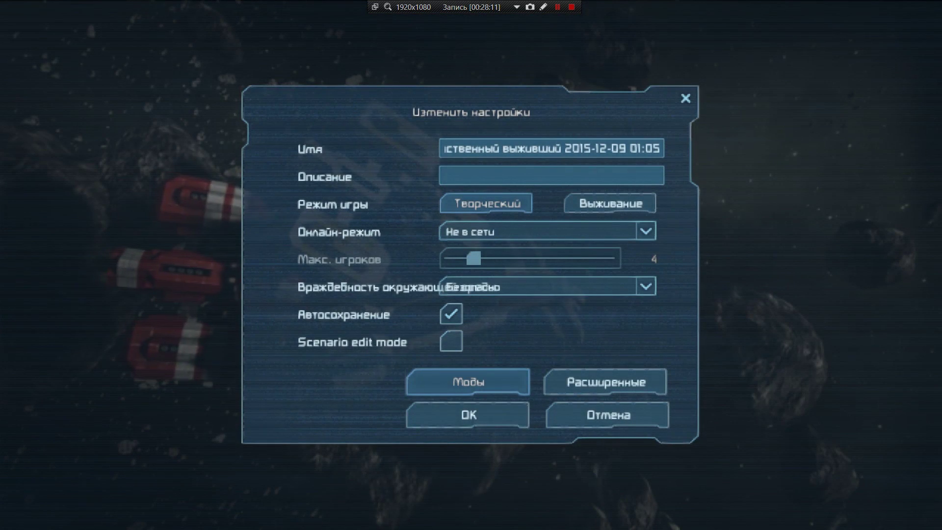
pyautogui.click(469, 414)
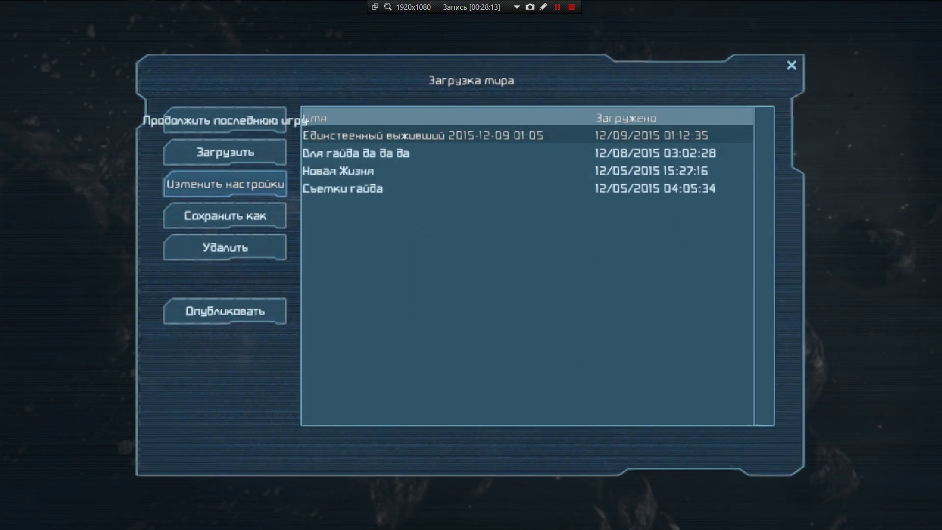
pyautogui.click(226, 153)
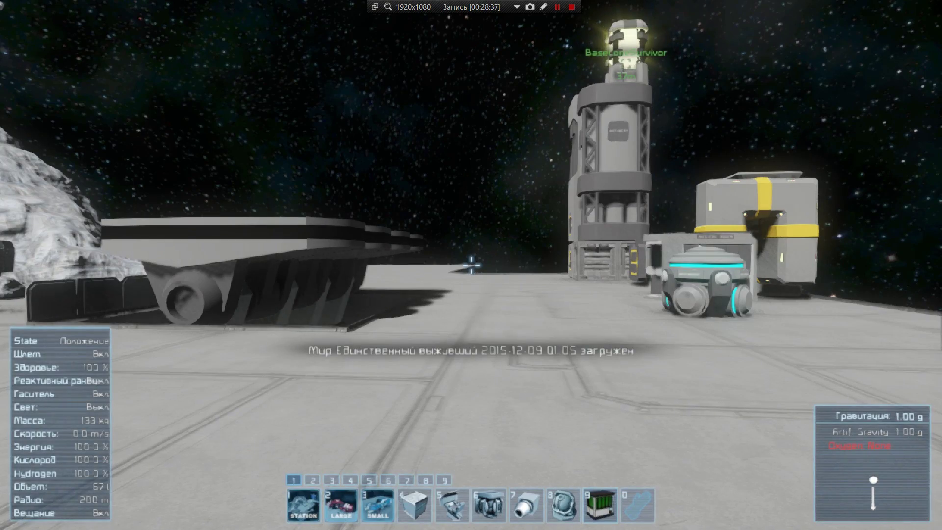
pyautogui.moveTo(471, 265)
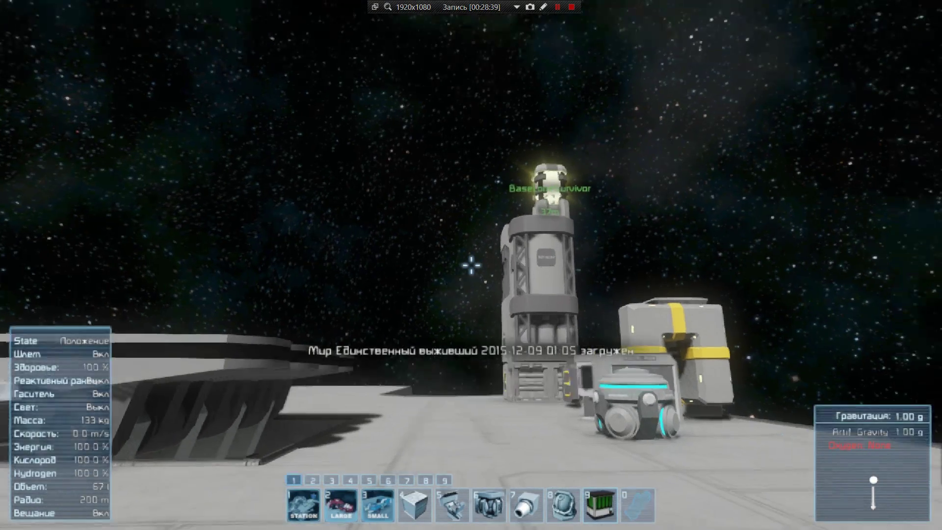